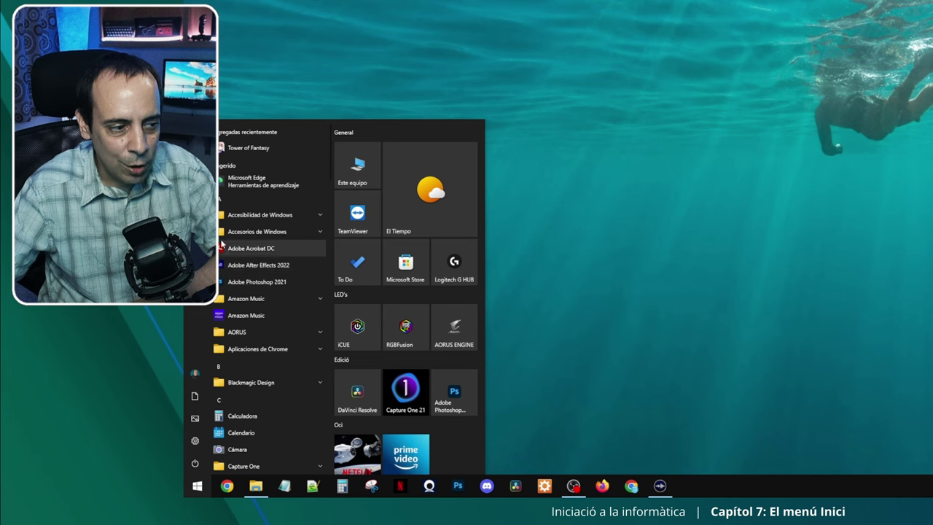
Step: Expand the Accesorios de Windows folder in the Start menu's app list to view its programs and collapse it again
{"action": "scroll", "coordinate": [255, 364], "scroll_direction": "down", "scroll_amount": 3}
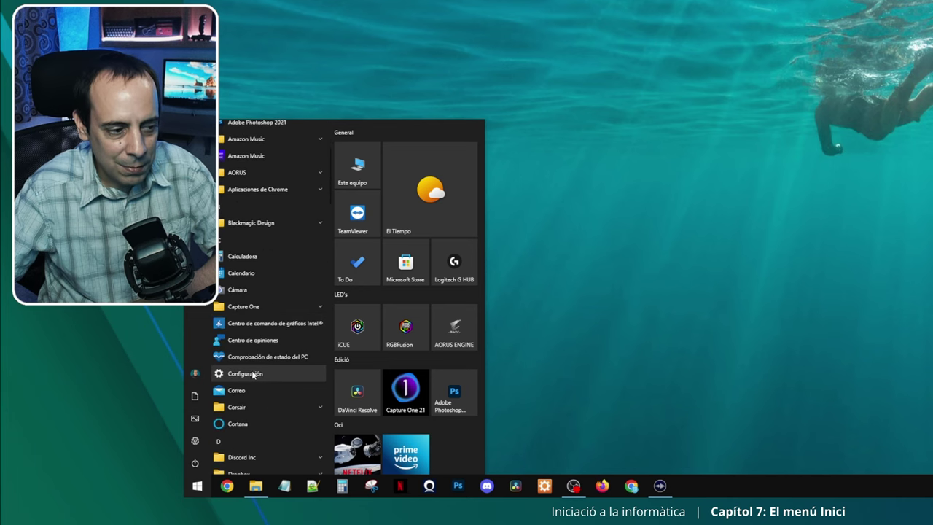
{"action": "scroll", "coordinate": [251, 370], "scroll_direction": "up", "scroll_amount": 3}
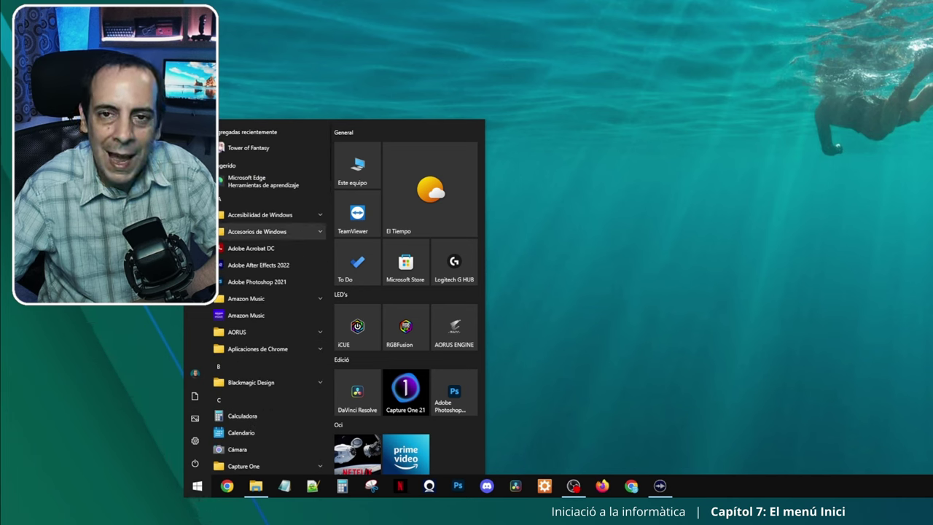
{"action": "left_click", "coordinate": [314, 232]}
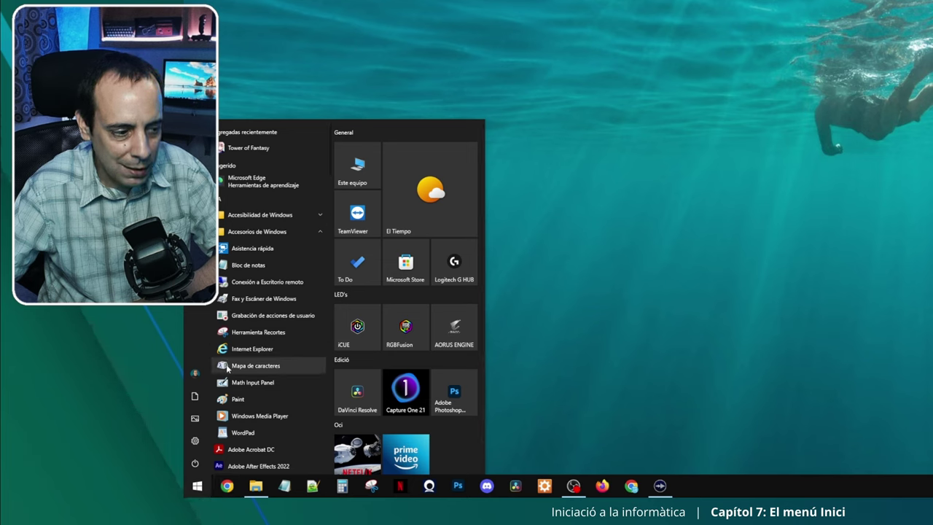
{"action": "left_click", "coordinate": [293, 232]}
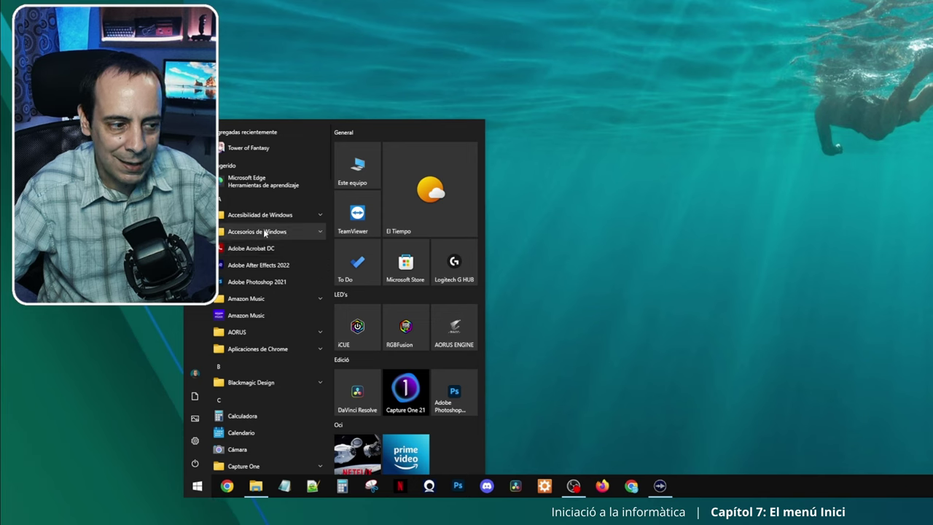
{"action": "left_click", "coordinate": [287, 232]}
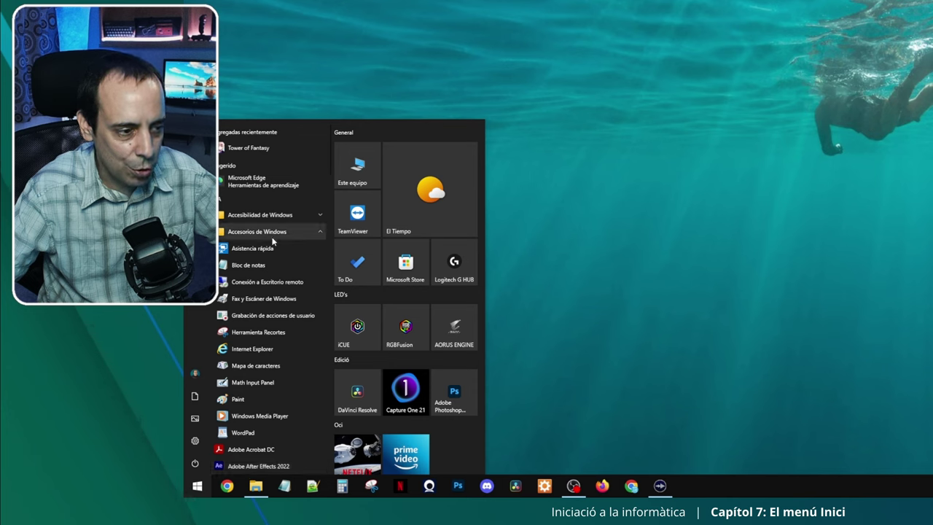
{"action": "left_click", "coordinate": [274, 232]}
Step: Look through the Start menu's alphabetical list of installed programs from A to X and back, and close the menu
{"action": "scroll", "coordinate": [267, 304], "scroll_direction": "down", "scroll_amount": 5}
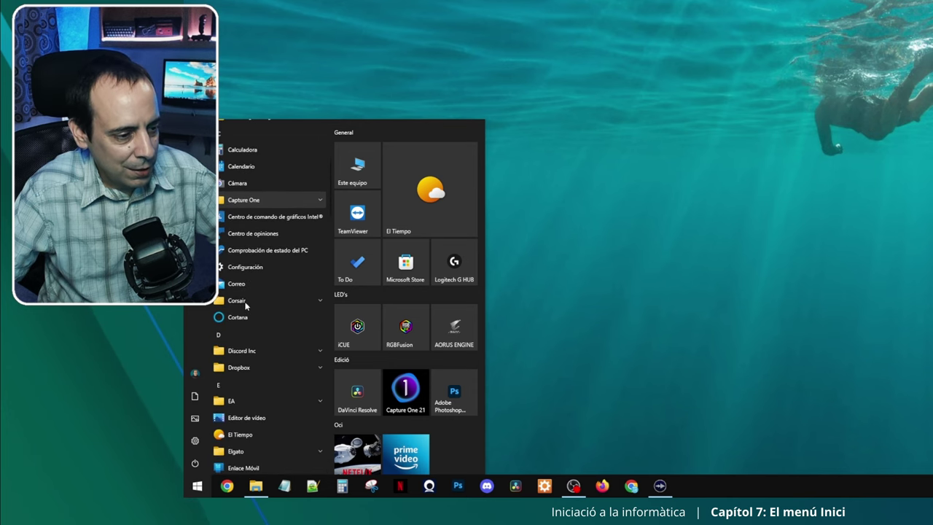
{"action": "scroll", "coordinate": [268, 295], "scroll_direction": "down", "scroll_amount": 10}
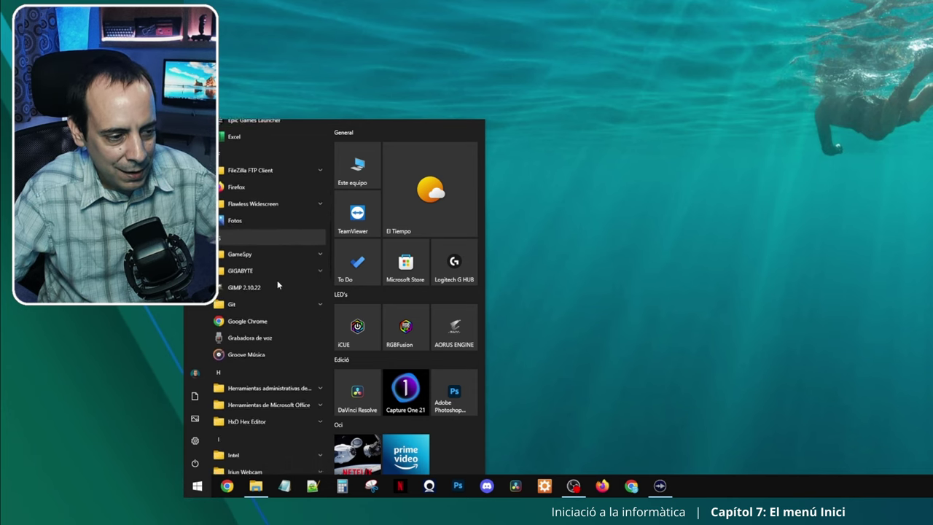
{"action": "scroll", "coordinate": [277, 279], "scroll_direction": "down", "scroll_amount": 3}
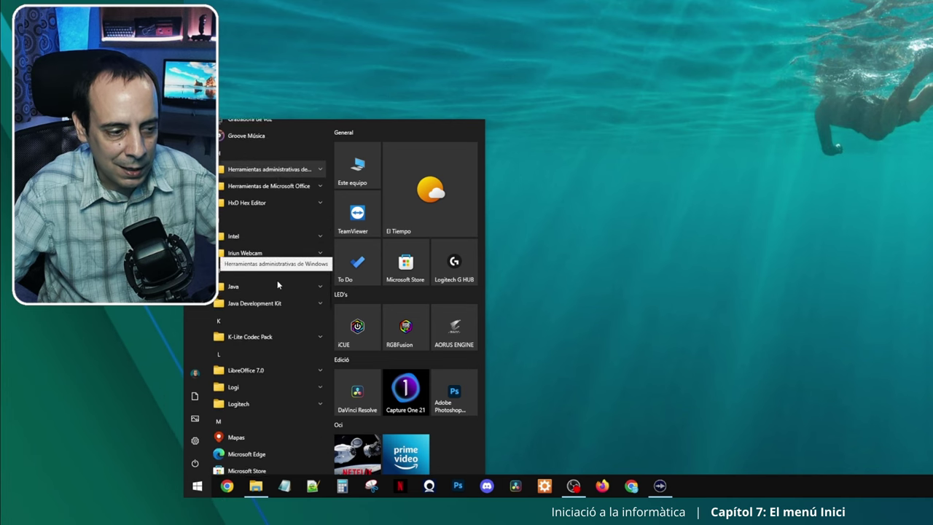
{"action": "scroll", "coordinate": [281, 278], "scroll_direction": "down", "scroll_amount": 5}
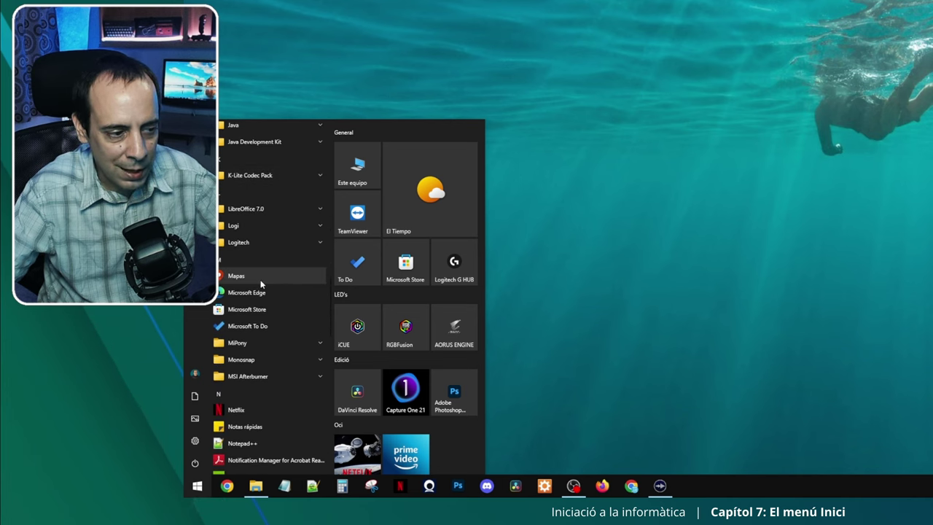
{"action": "scroll", "coordinate": [261, 278], "scroll_direction": "down", "scroll_amount": 6}
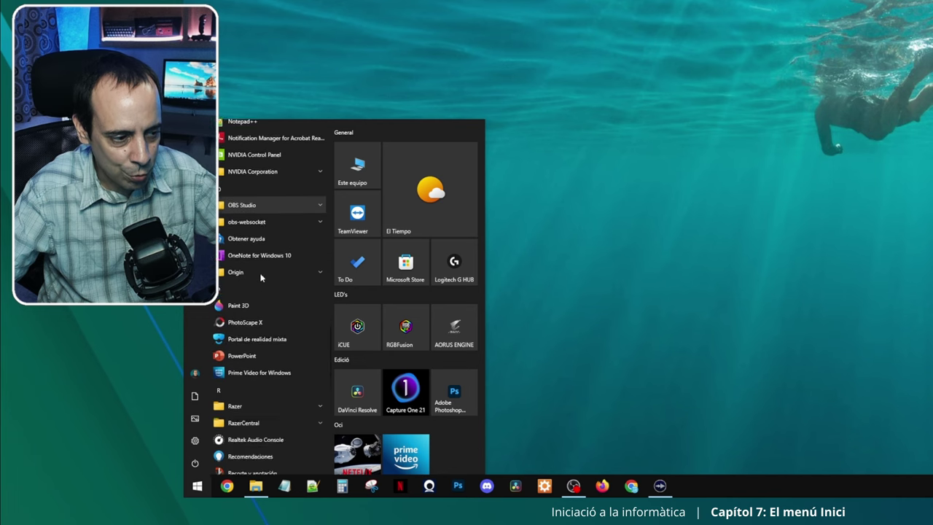
{"action": "scroll", "coordinate": [261, 278], "scroll_direction": "down", "scroll_amount": 5}
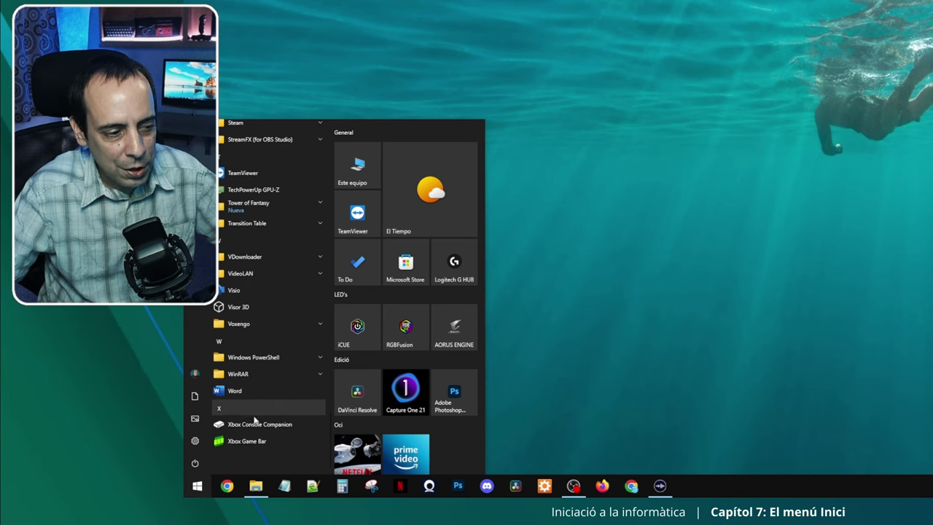
{"action": "scroll", "coordinate": [228, 245], "scroll_direction": "up", "scroll_amount": 8}
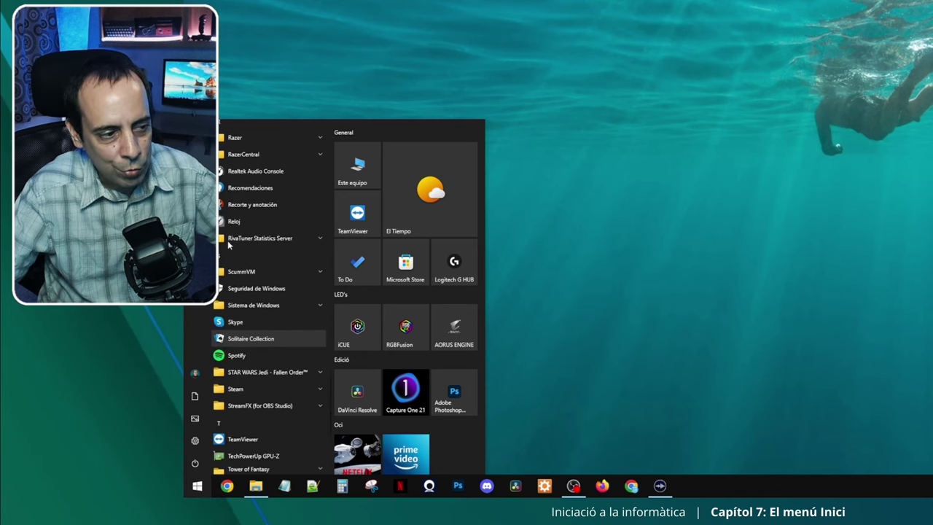
{"action": "scroll", "coordinate": [241, 277], "scroll_direction": "up", "scroll_amount": 5}
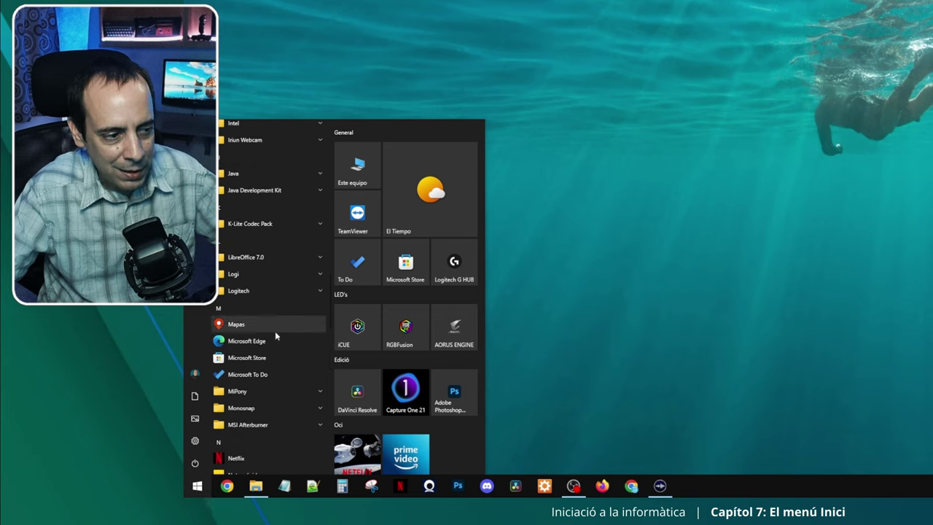
{"action": "scroll", "coordinate": [274, 329], "scroll_direction": "up", "scroll_amount": 3}
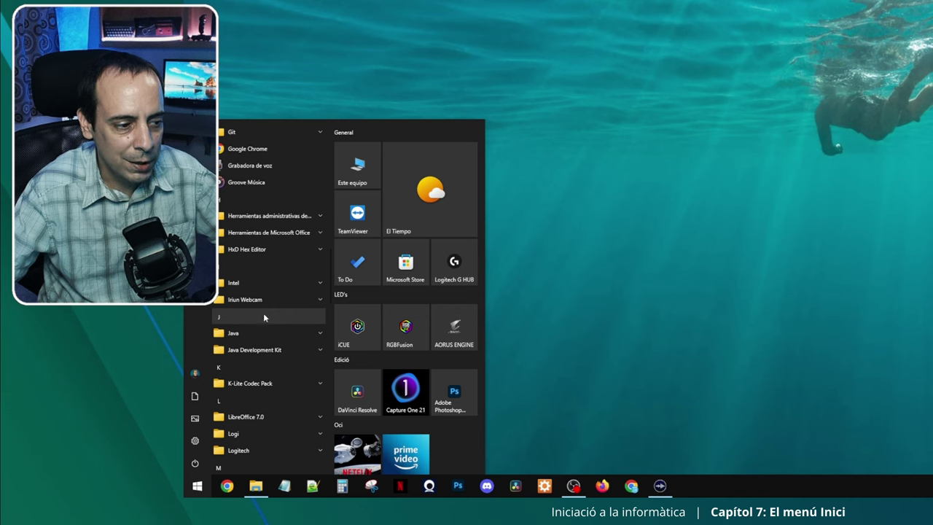
{"action": "scroll", "coordinate": [264, 275], "scroll_direction": "down", "scroll_amount": 10}
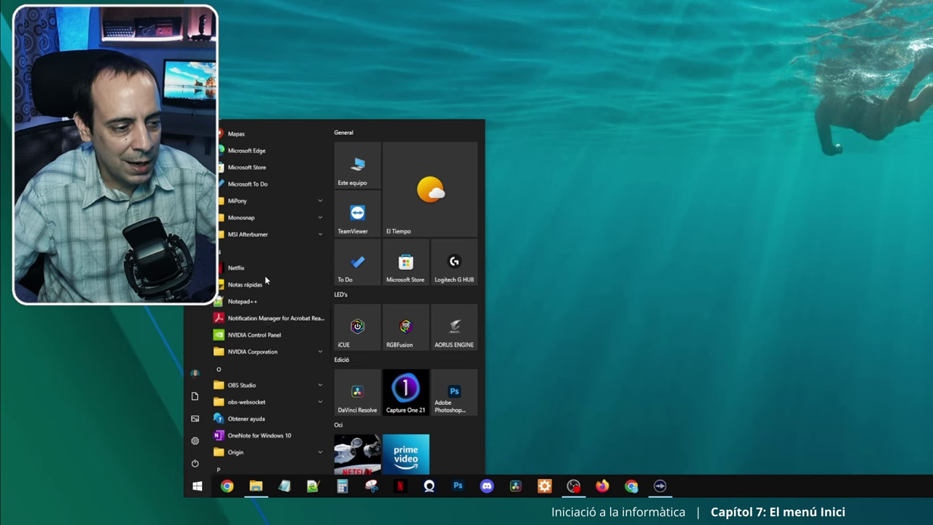
{"action": "scroll", "coordinate": [264, 275], "scroll_direction": "down", "scroll_amount": 15}
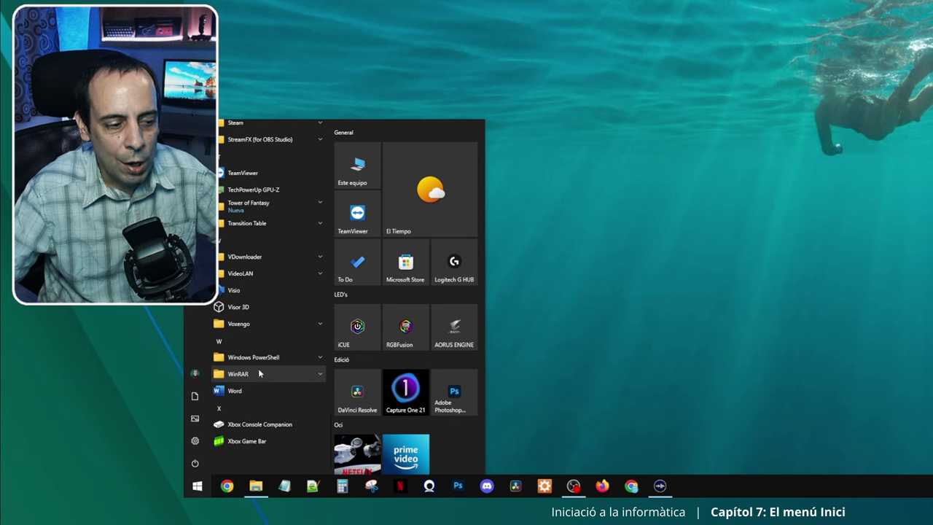
{"action": "scroll", "coordinate": [274, 319], "scroll_direction": "up", "scroll_amount": 15}
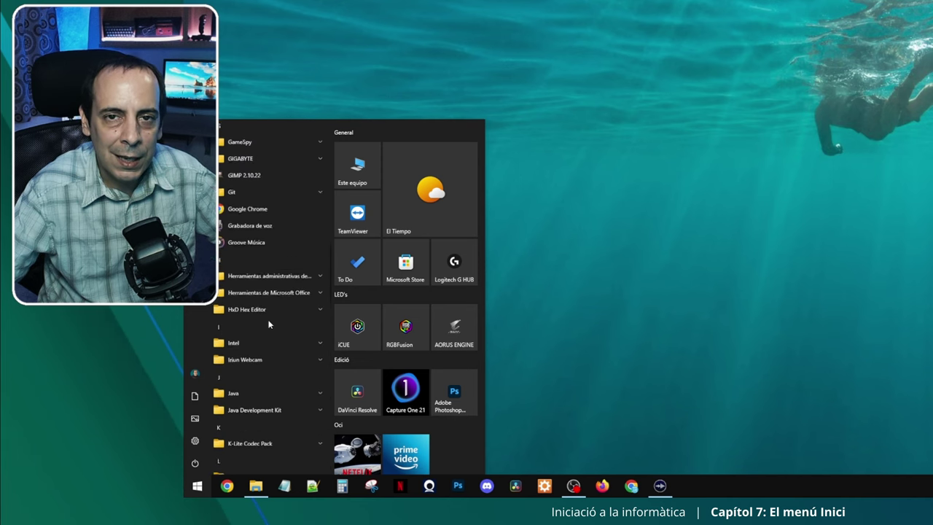
{"action": "scroll", "coordinate": [269, 324], "scroll_direction": "up", "scroll_amount": 1}
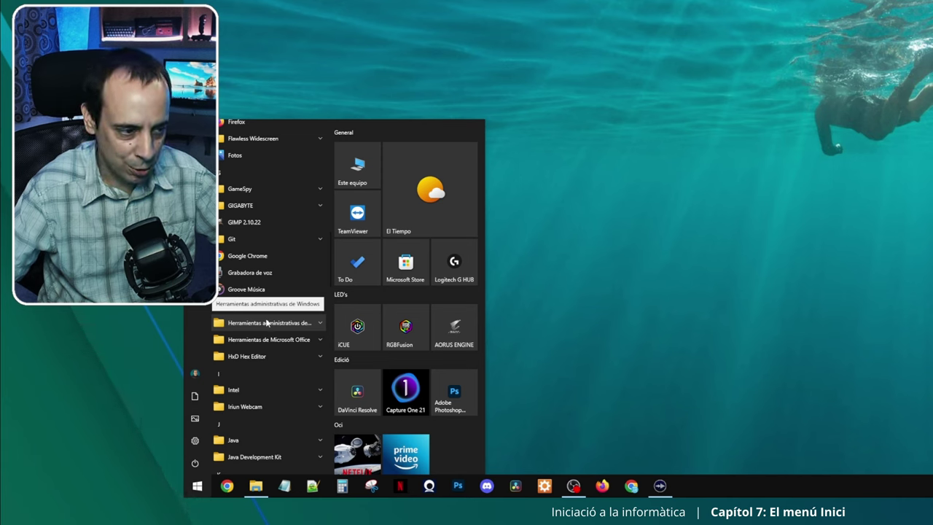
{"action": "scroll", "coordinate": [240, 329], "scroll_direction": "up", "scroll_amount": 10}
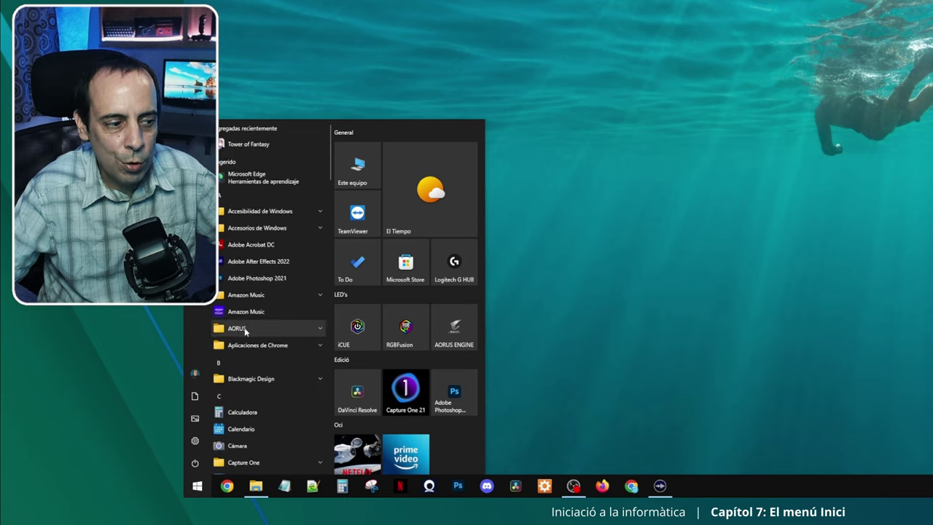
{"action": "left_click", "coordinate": [854, 162]}
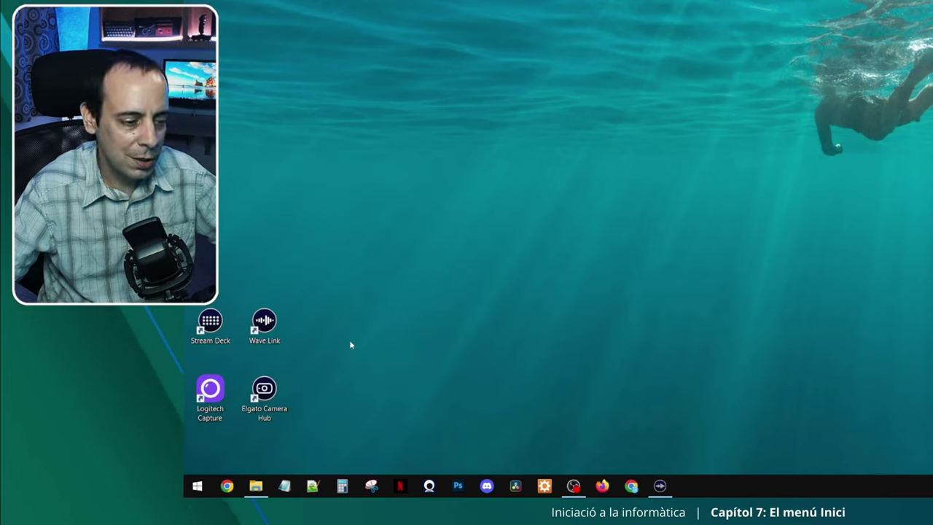
Step: Search from the Start menu for "wo" and launch Word from the results
{"action": "left_click", "coordinate": [197, 487]}
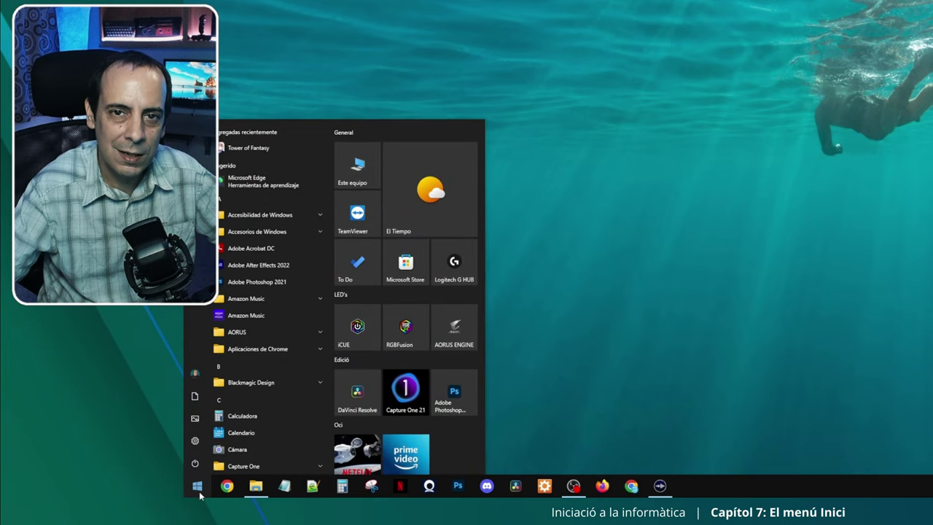
{"action": "type", "text": "w"}
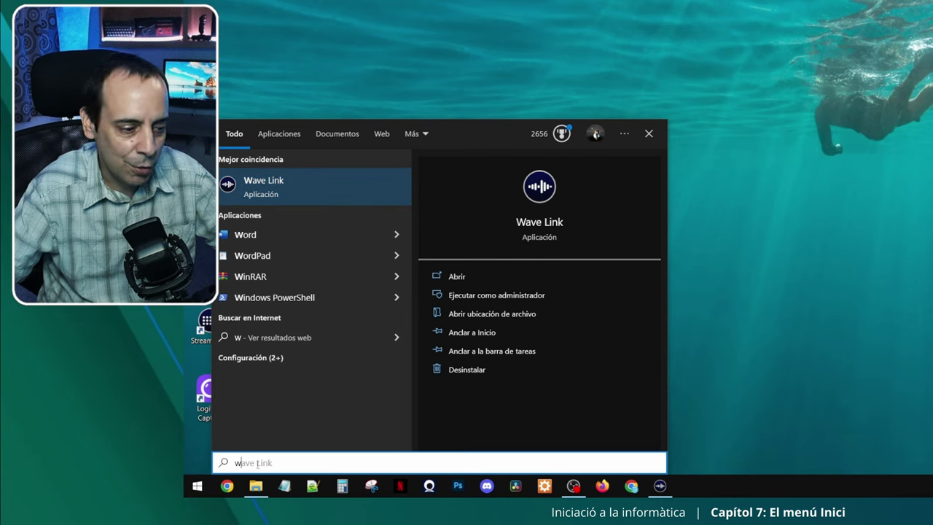
{"action": "type", "text": "o"}
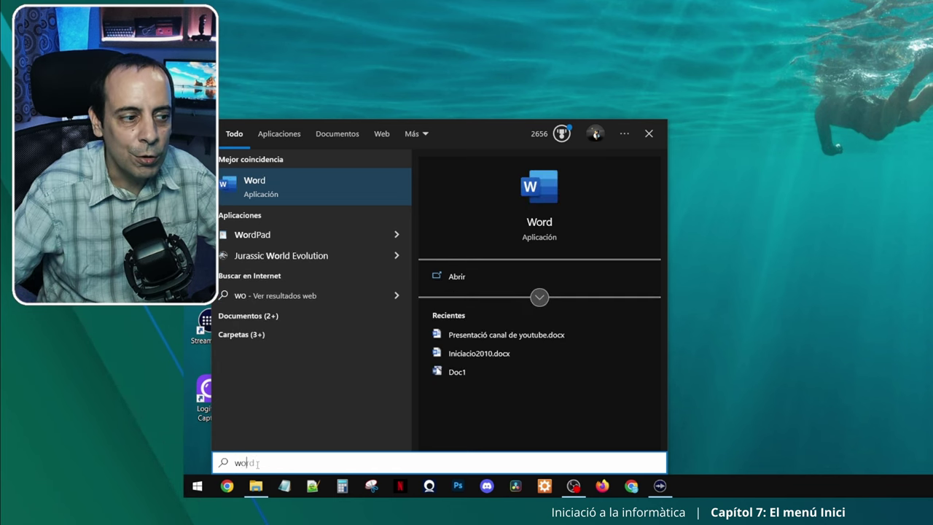
{"action": "left_click", "coordinate": [305, 191]}
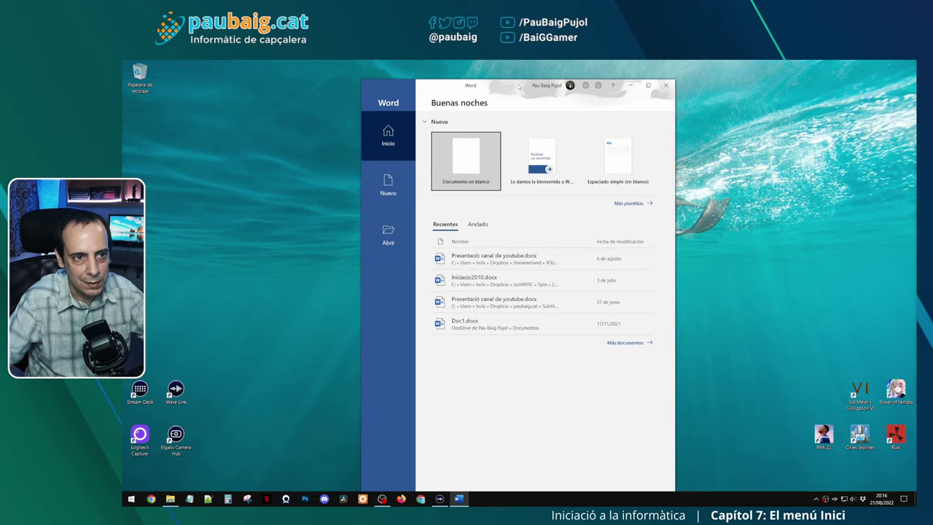
Step: Maximize the Word start window and close Word
{"action": "double_click", "coordinate": [517, 87]}
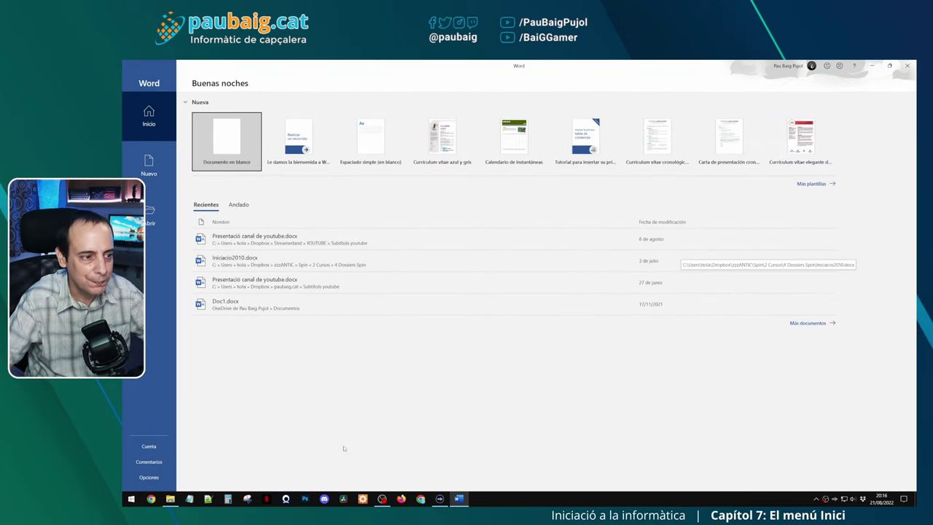
{"action": "left_click", "coordinate": [908, 66]}
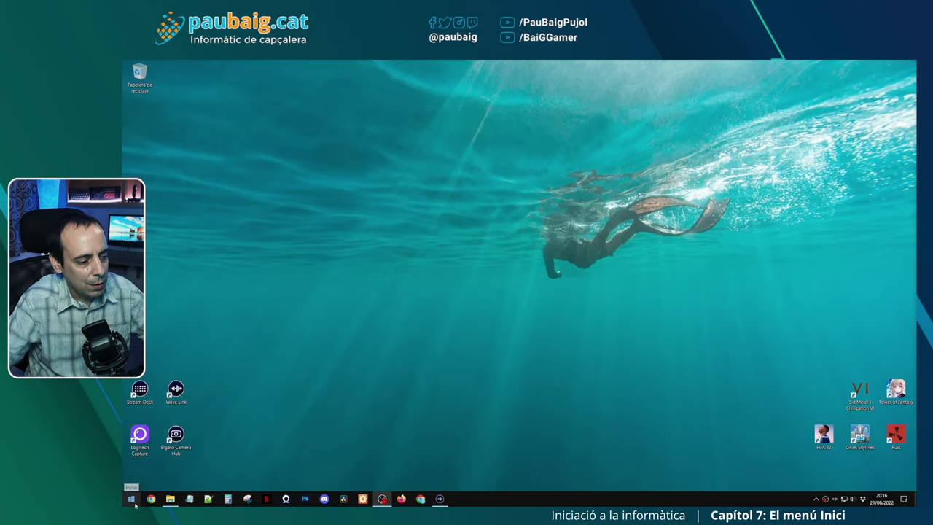
Step: Browse the Start menu's app list, expand the HxD Hex Editor folder to view its entries, and close the menu
{"action": "left_click", "coordinate": [131, 498]}
{"action": "scroll", "coordinate": [160, 394], "scroll_direction": "down", "scroll_amount": 10}
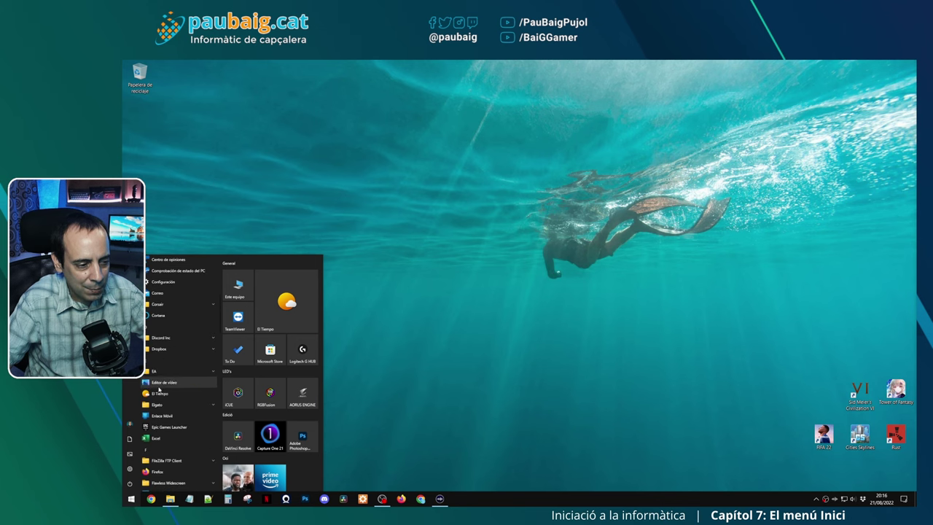
{"action": "scroll", "coordinate": [159, 379], "scroll_direction": "down", "scroll_amount": 5}
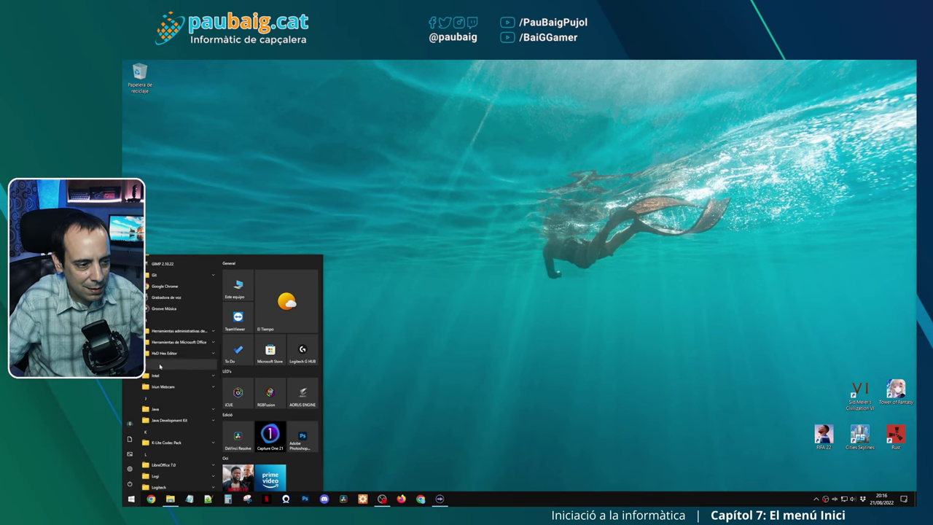
{"action": "left_click", "coordinate": [163, 352]}
{"action": "scroll", "coordinate": [166, 372], "scroll_direction": "down", "scroll_amount": 3}
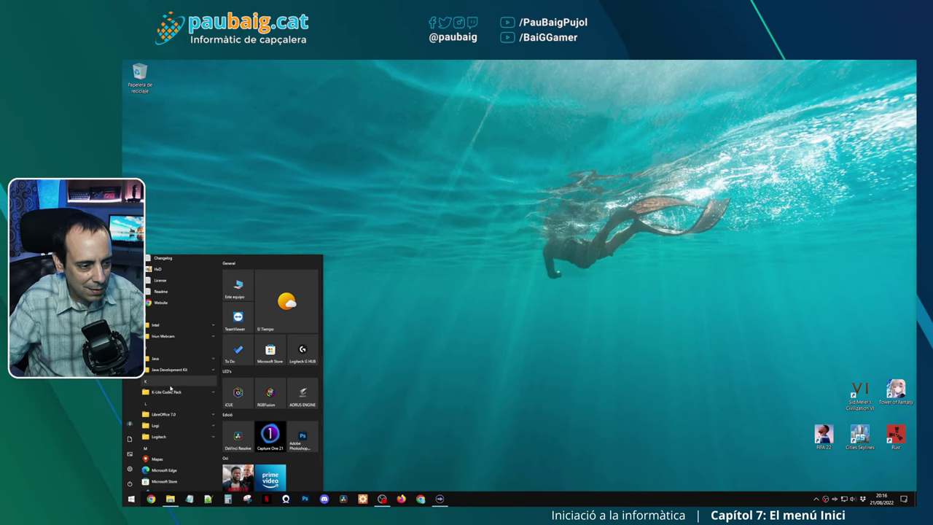
{"action": "scroll", "coordinate": [178, 394], "scroll_direction": "up", "scroll_amount": 3}
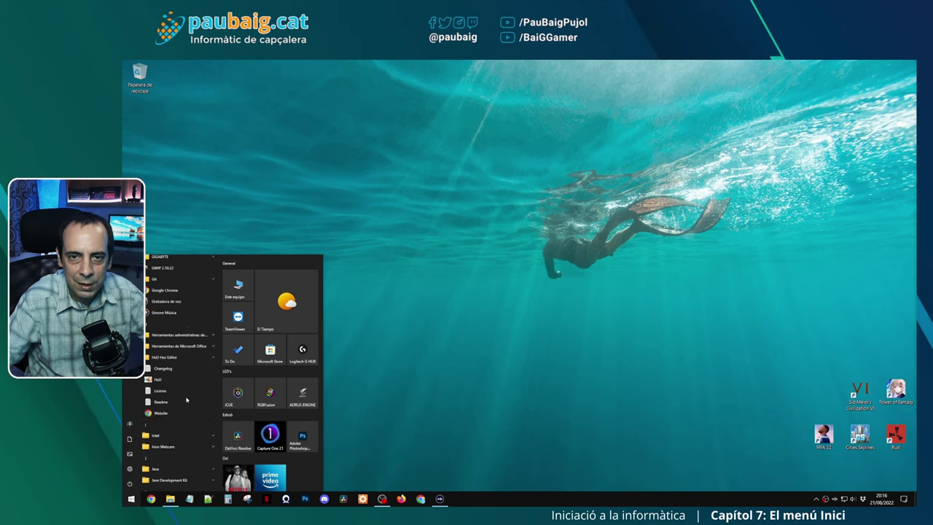
{"action": "scroll", "coordinate": [187, 399], "scroll_direction": "up", "scroll_amount": 3}
{"action": "left_click", "coordinate": [470, 363]}
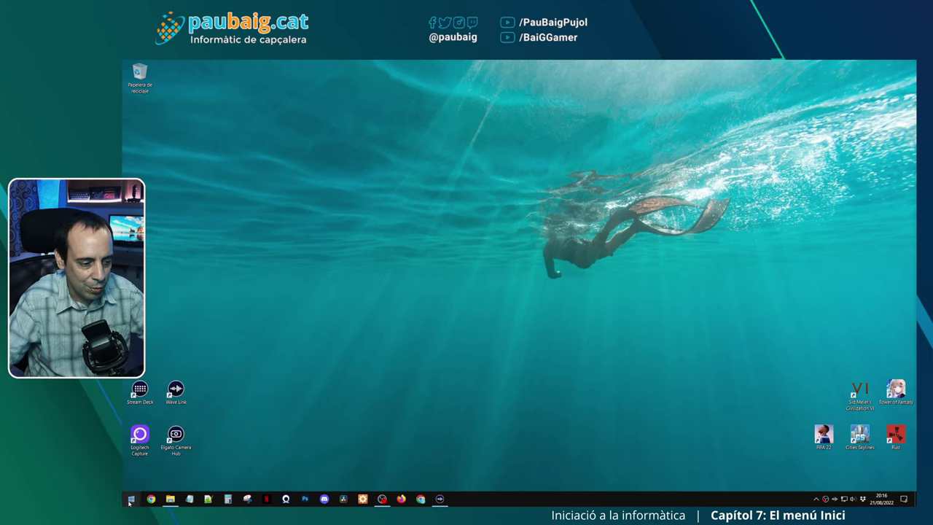
Step: Search from the Start menu for "pain" to find Paint, and clear the search text
{"action": "left_click", "coordinate": [130, 499]}
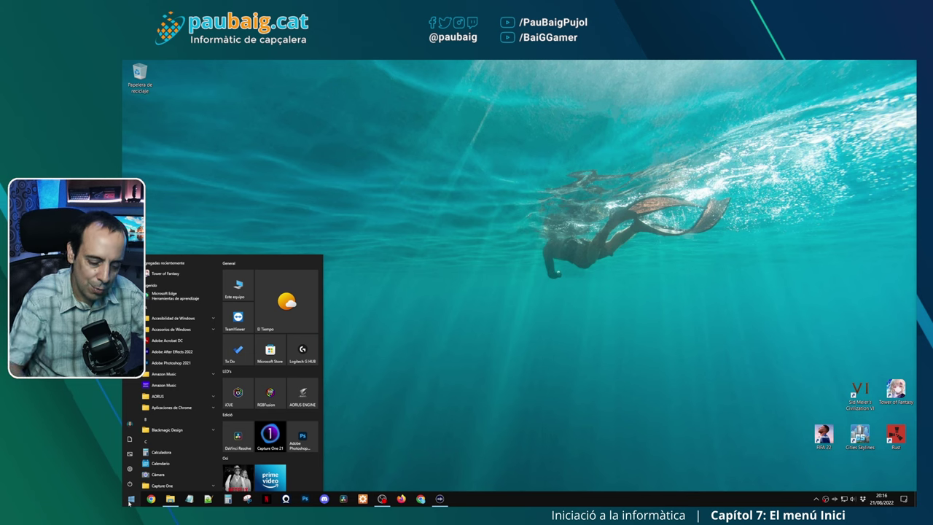
{"action": "type", "text": "pain"}
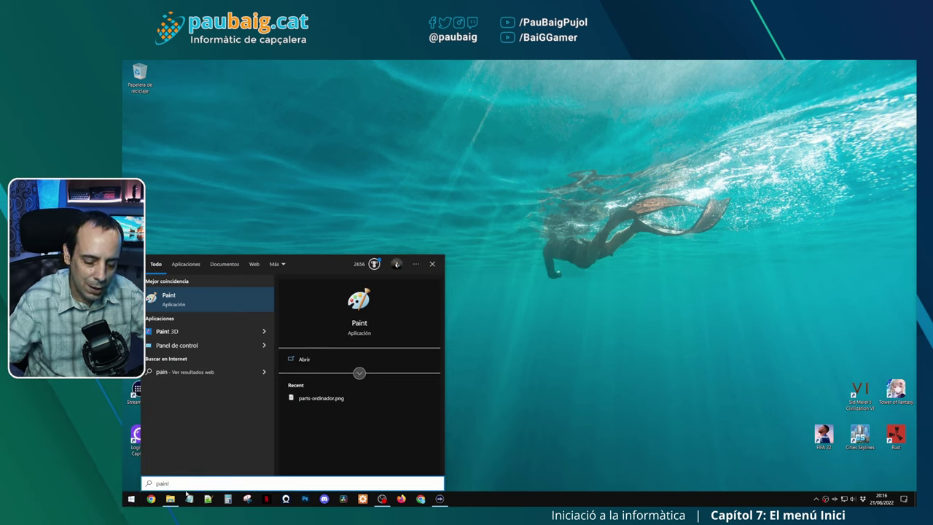
{"action": "key", "text": "BackSpace"}
{"action": "key", "text": "BackSpace"}
{"action": "key", "text": "BackSpace"}
Step: Search for "wordp" to find WordPad, and shorten the search text to "wo"
{"action": "type", "text": "wordp"}
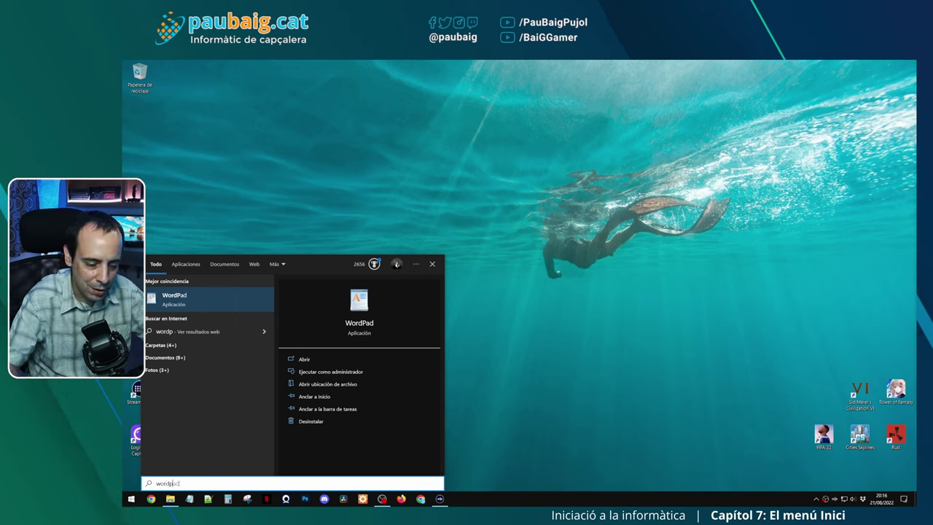
{"action": "key", "text": "BackSpace"}
{"action": "key", "text": "BackSpace"}
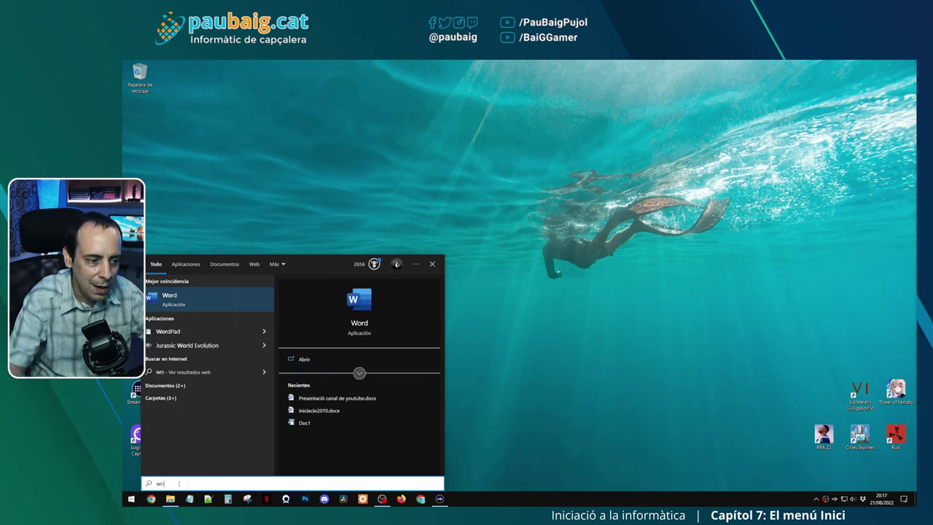
Step: Search for "chrome" to find Google Chrome, clear the search text, and close the search
{"action": "key", "text": "BackSpace"}
{"action": "key", "text": "BackSpace"}
{"action": "type", "text": "ch"}
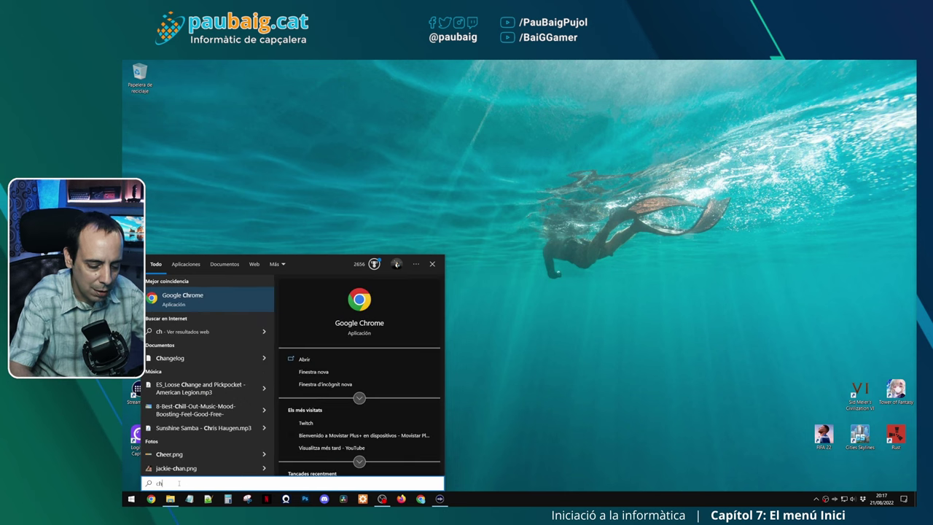
{"action": "type", "text": "rome"}
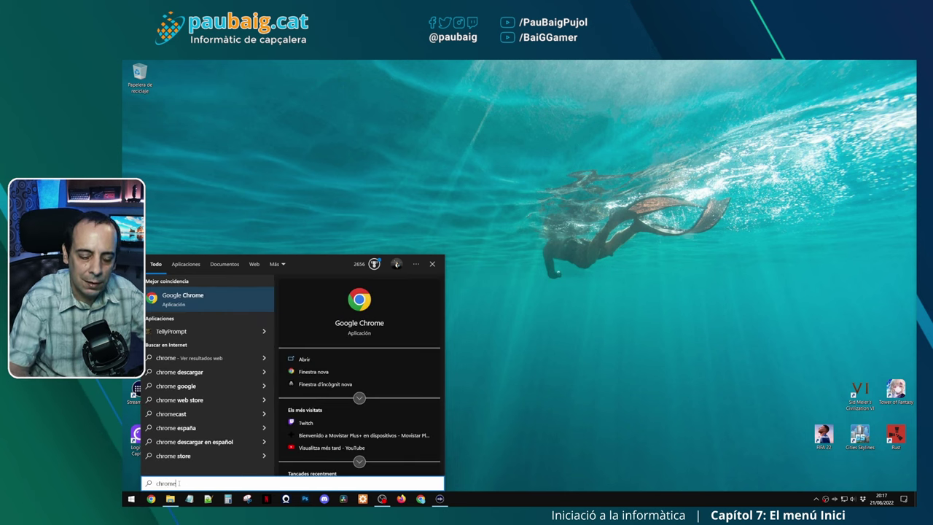
{"action": "key", "text": "BackSpace"}
{"action": "key", "text": "BackSpace"}
{"action": "key", "text": "BackSpace"}
{"action": "key", "text": "BackSpace"}
{"action": "key", "text": "BackSpace"}
{"action": "key", "text": "BackSpace"}
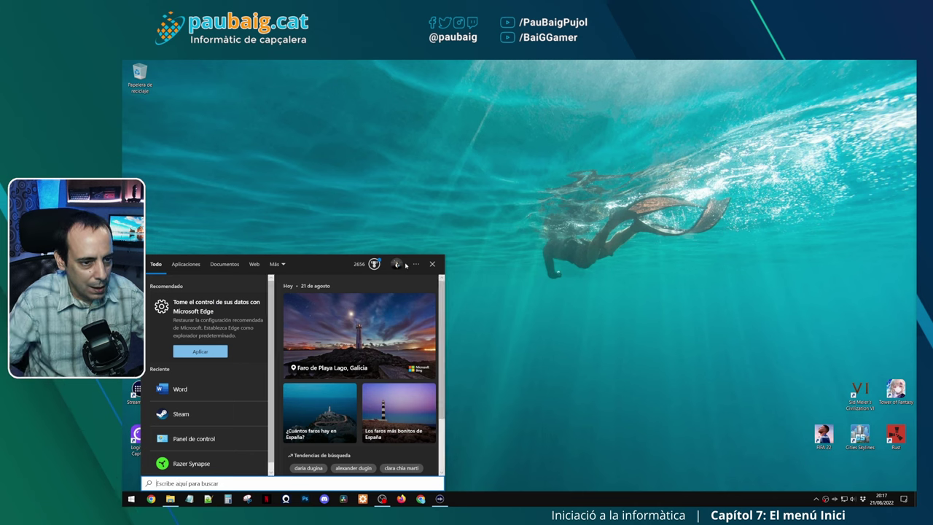
{"action": "left_click", "coordinate": [436, 268]}
Step: Open the Start menu and view the context options of pinned tiles such as Este equipo and AORUS ENGINE
{"action": "left_click", "coordinate": [131, 499]}
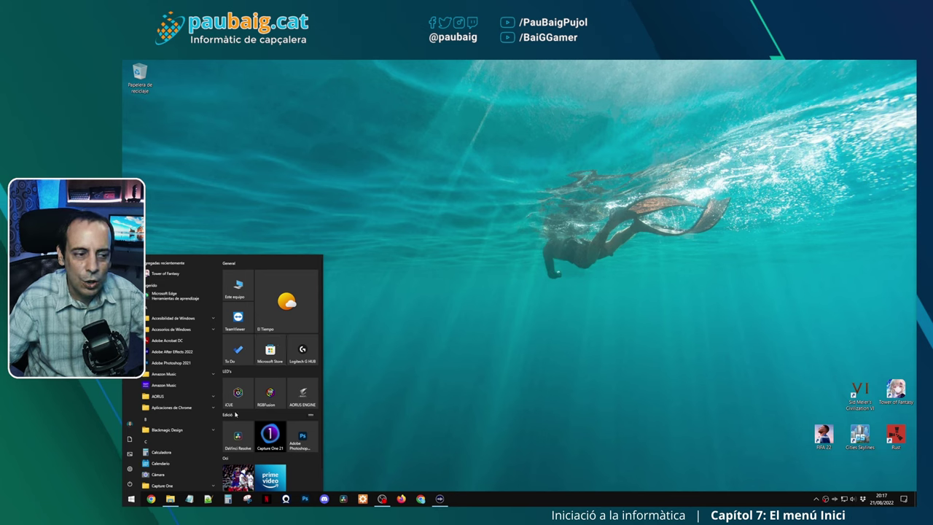
{"action": "right_click", "coordinate": [239, 294]}
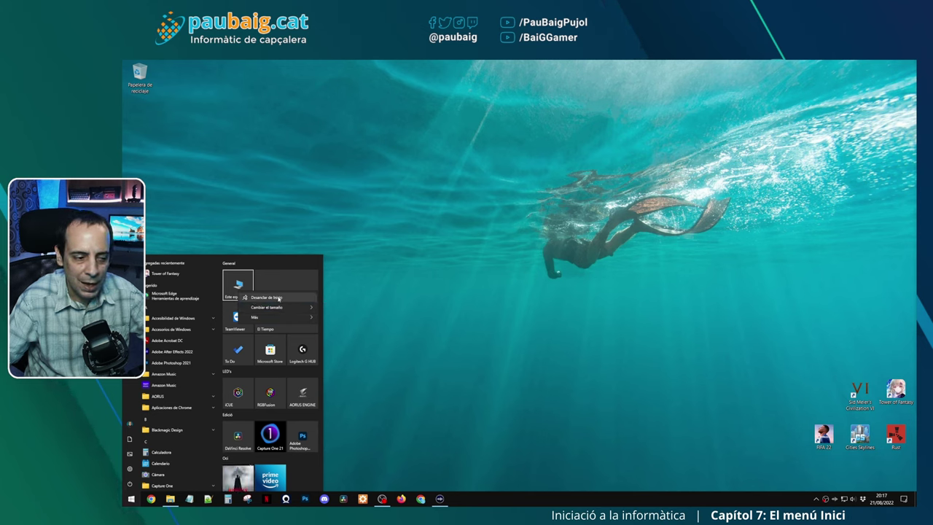
{"action": "right_click", "coordinate": [292, 314]}
{"action": "left_click", "coordinate": [299, 381]}
{"action": "right_click", "coordinate": [301, 393]}
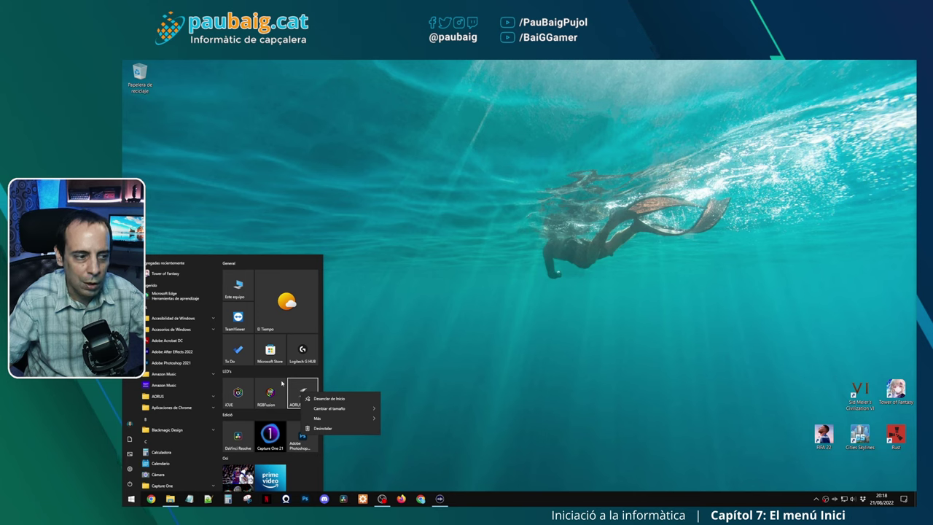
{"action": "left_click", "coordinate": [309, 478]}
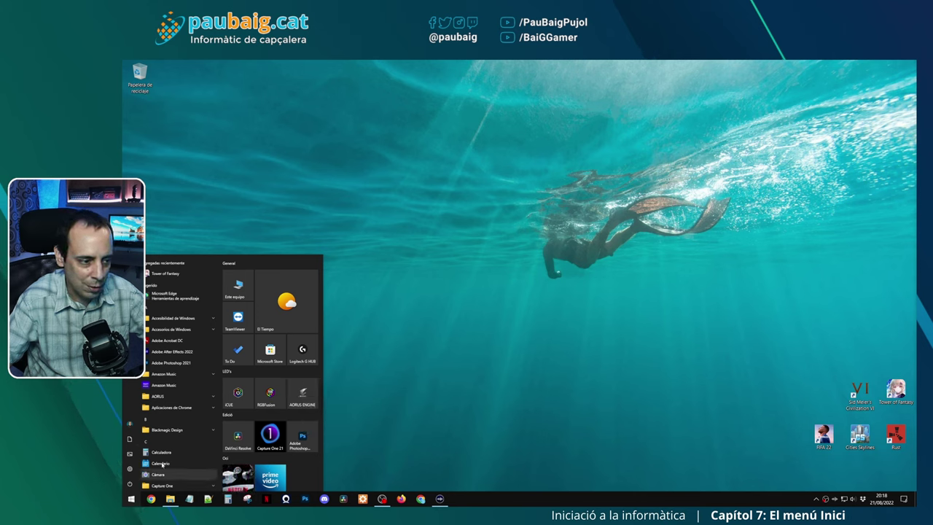
{"action": "right_click", "coordinate": [241, 285]}
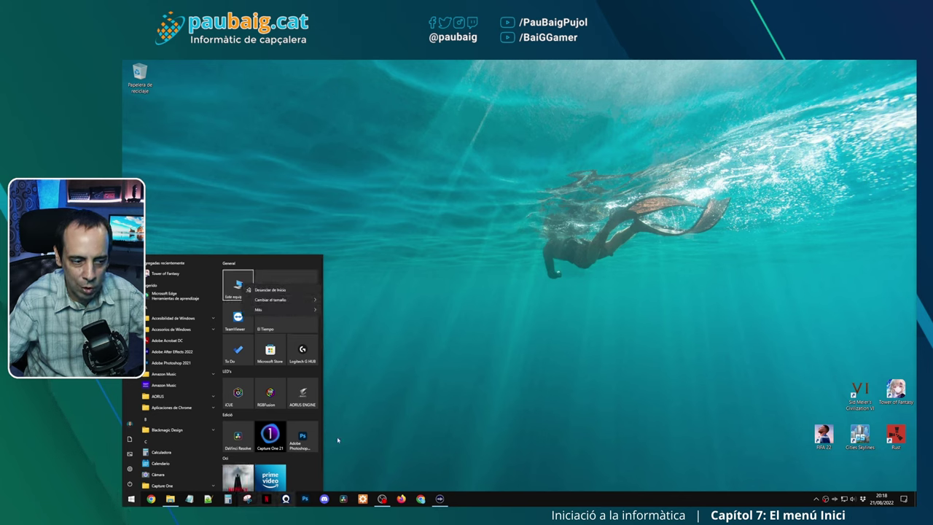
{"action": "left_click", "coordinate": [301, 475]}
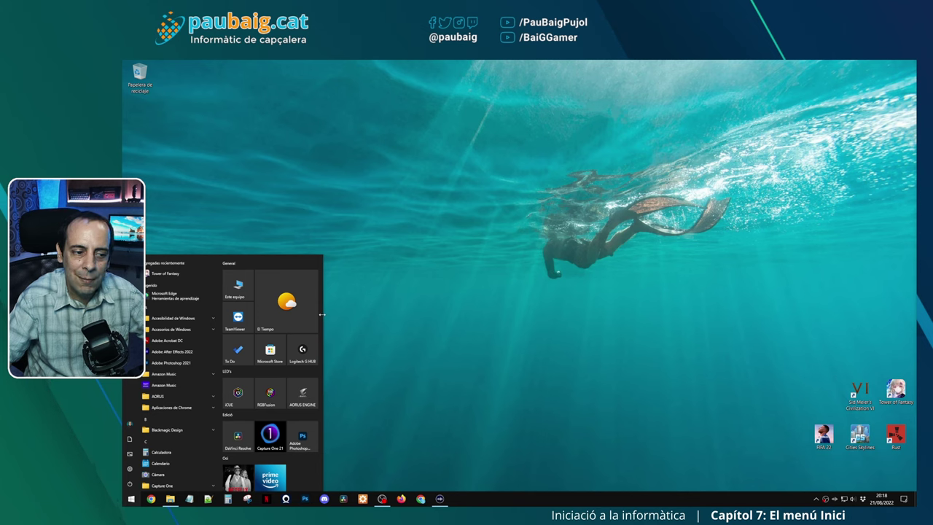
Step: Widen the Start menu so its tile groups sit side by side, reopen it, and try to widen it further
{"action": "left_click_drag", "start_coordinate": [321, 315], "coordinate": [875, 331]}
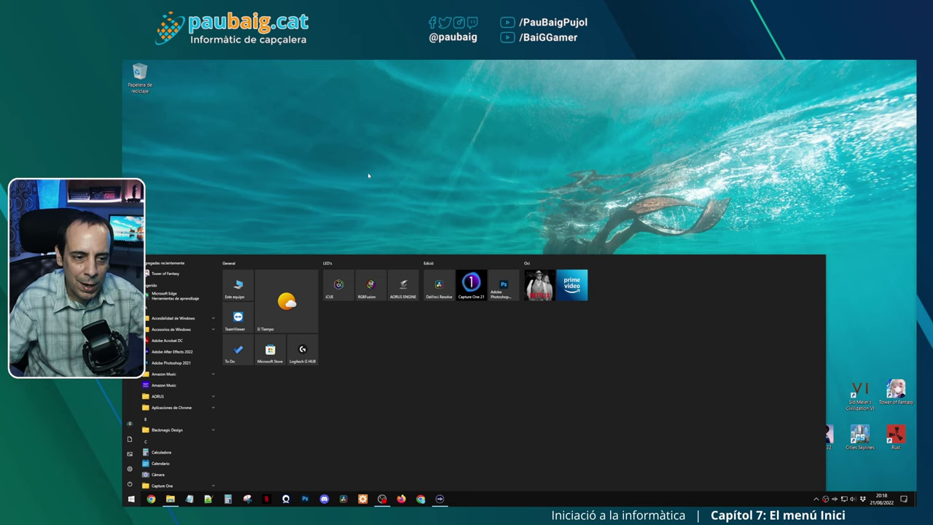
{"action": "left_click", "coordinate": [483, 179]}
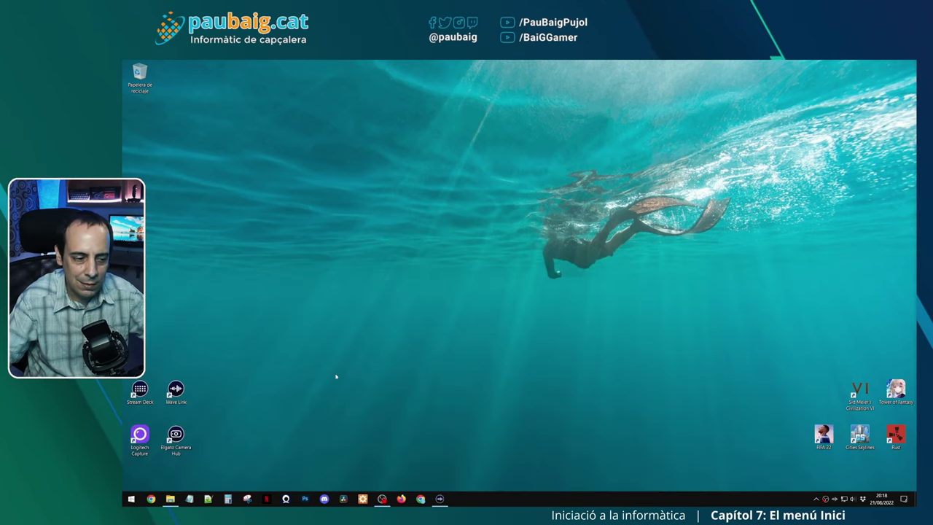
{"action": "left_click", "coordinate": [131, 498]}
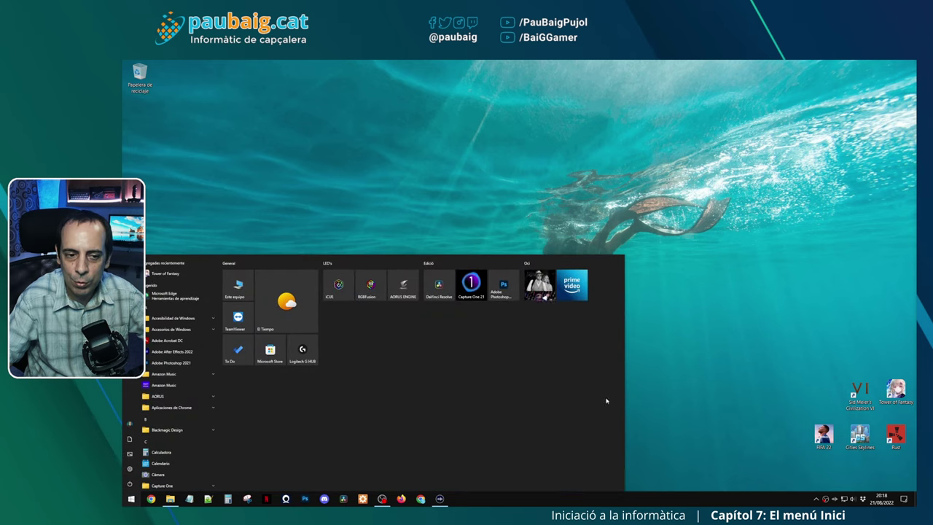
{"action": "left_click_drag", "start_coordinate": [625, 366], "coordinate": [868, 358]}
{"action": "key", "text": "super"}
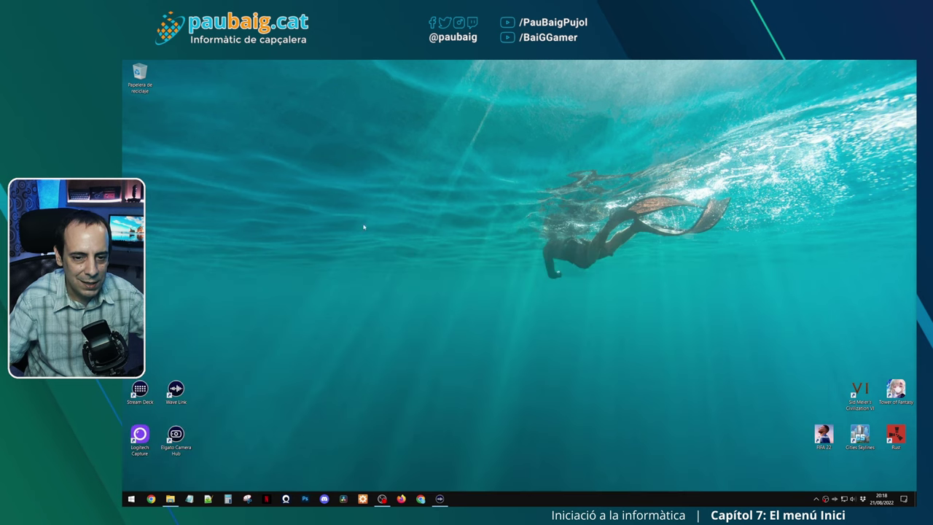
Step: Stretch the Start menu to nearly full screen height, reduce its height again, and close it
{"action": "left_click", "coordinate": [134, 501]}
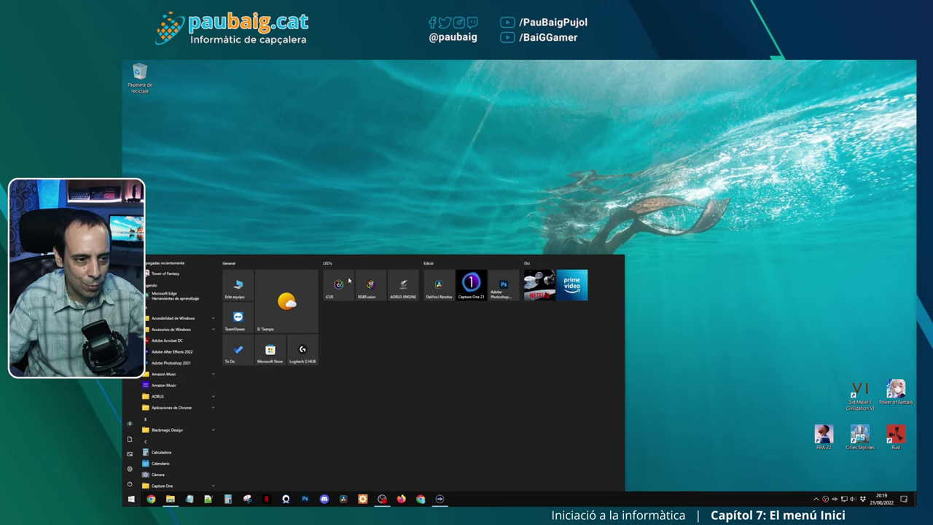
{"action": "left_click_drag", "start_coordinate": [364, 255], "coordinate": [366, 65]}
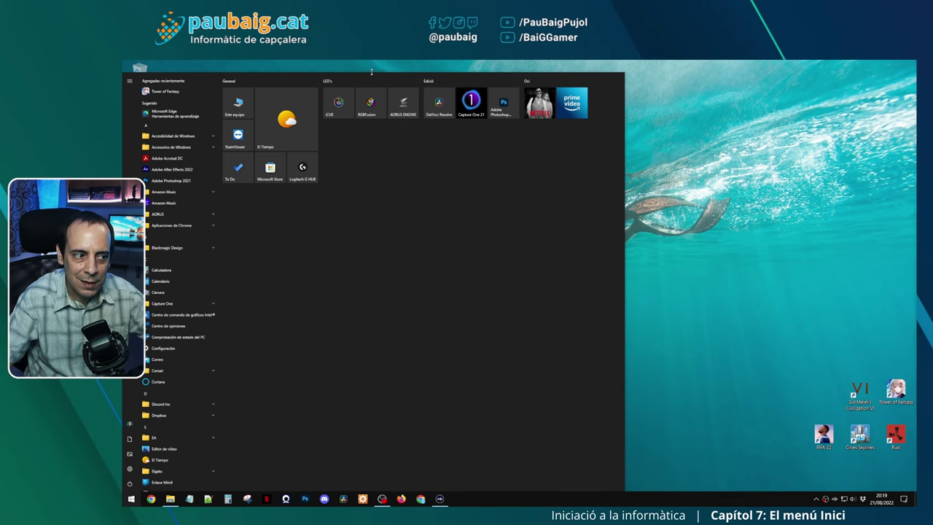
{"action": "left_click_drag", "start_coordinate": [371, 71], "coordinate": [310, 240]}
{"action": "left_click", "coordinate": [136, 497]}
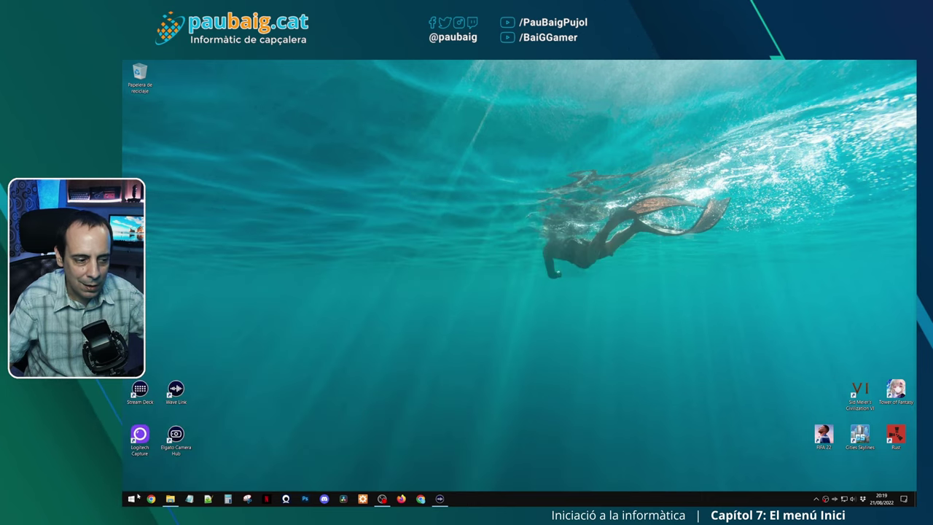
Step: Reopen the Start menu, narrow it to a single column of tile groups, and increase its height to fit every tile
{"action": "left_click", "coordinate": [130, 499]}
{"action": "left_click_drag", "start_coordinate": [204, 243], "coordinate": [204, 177]}
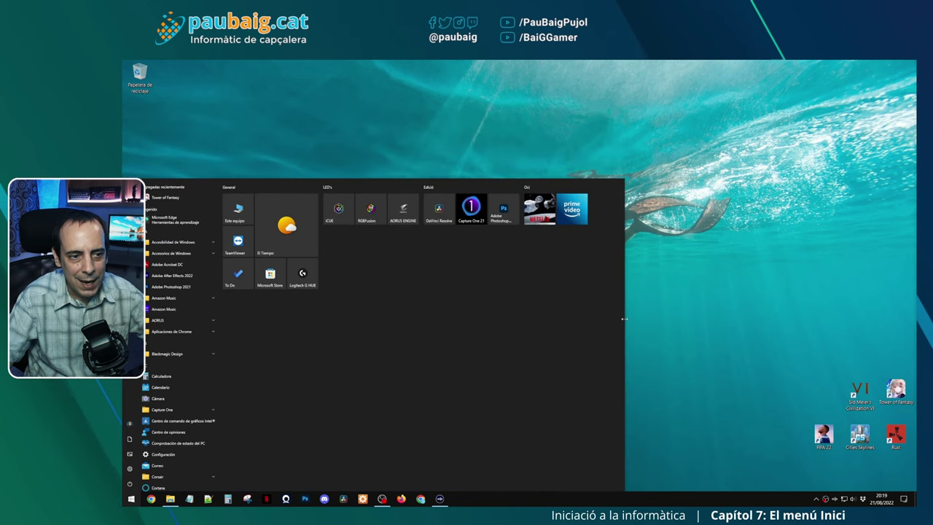
{"action": "left_click_drag", "start_coordinate": [624, 313], "coordinate": [323, 309]}
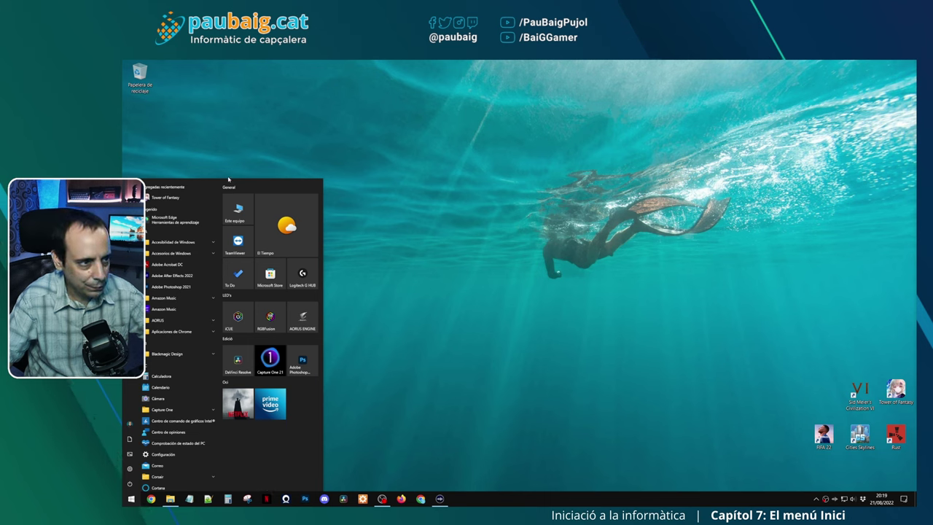
{"action": "left_click_drag", "start_coordinate": [228, 178], "coordinate": [227, 125]}
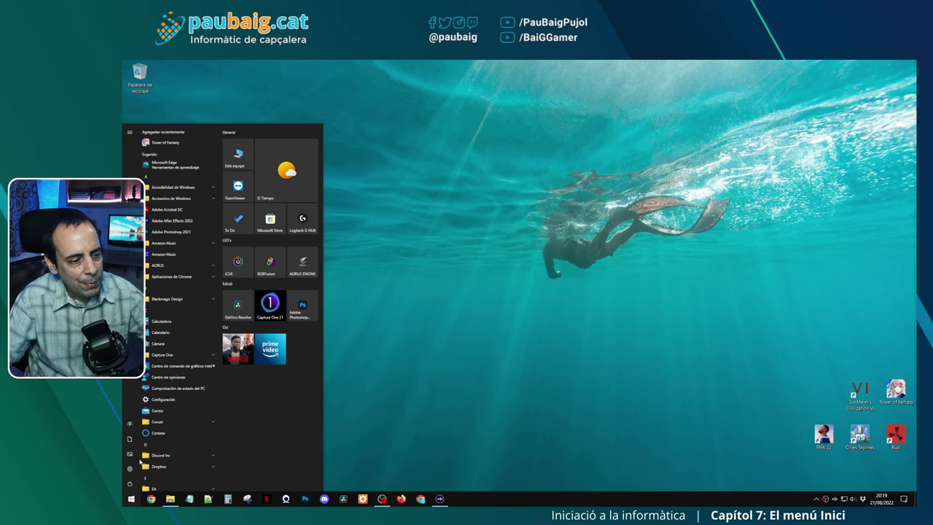
Step: Pin Adobe After Effects 2022 from the app list to Start, and unpin its new tile
{"action": "scroll", "coordinate": [156, 188], "scroll_direction": "down", "scroll_amount": 10}
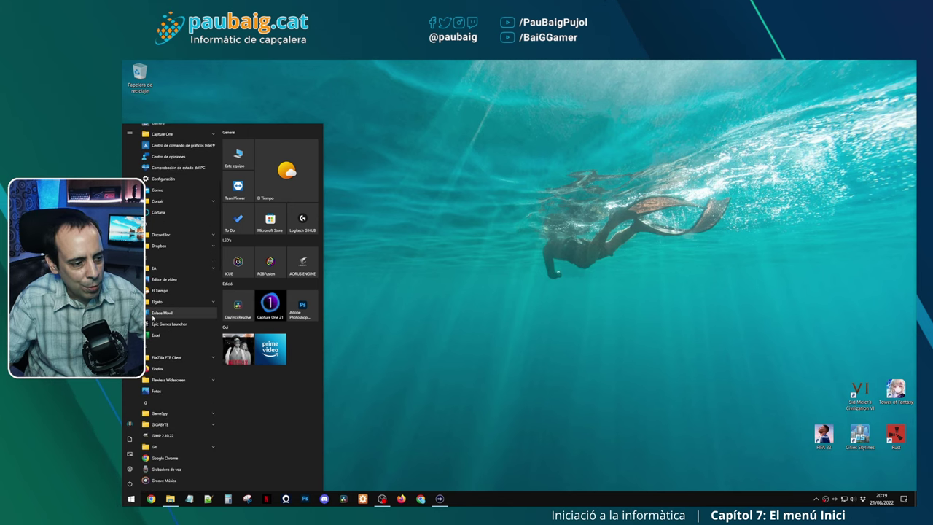
{"action": "scroll", "coordinate": [154, 450], "scroll_direction": "up", "scroll_amount": 10}
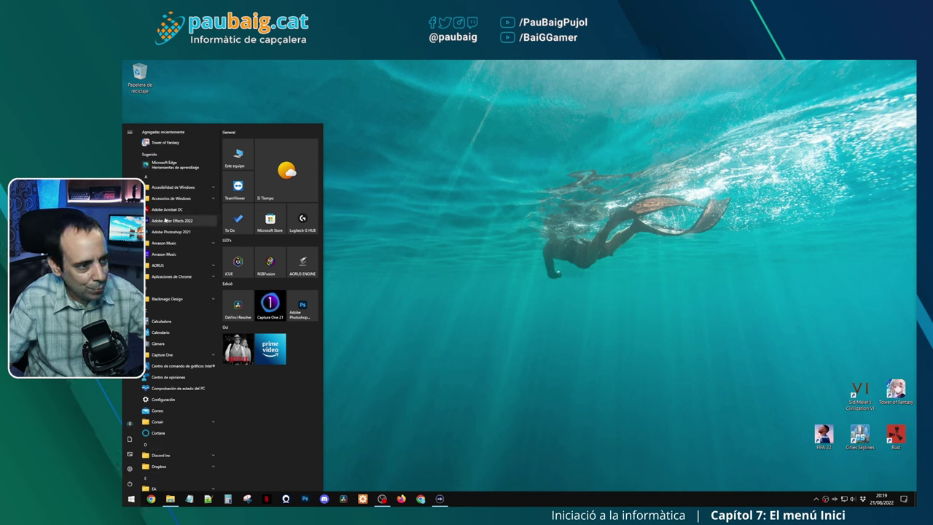
{"action": "right_click", "coordinate": [152, 220]}
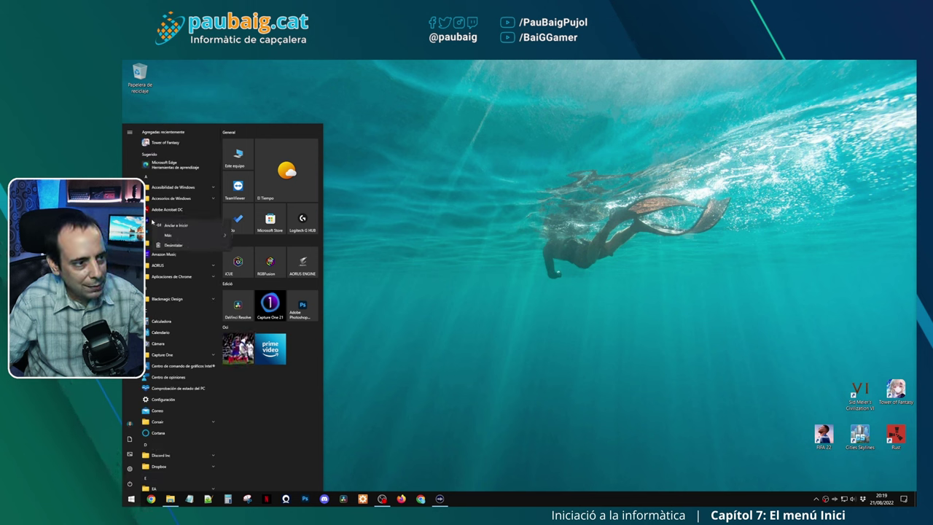
{"action": "left_click", "coordinate": [193, 228]}
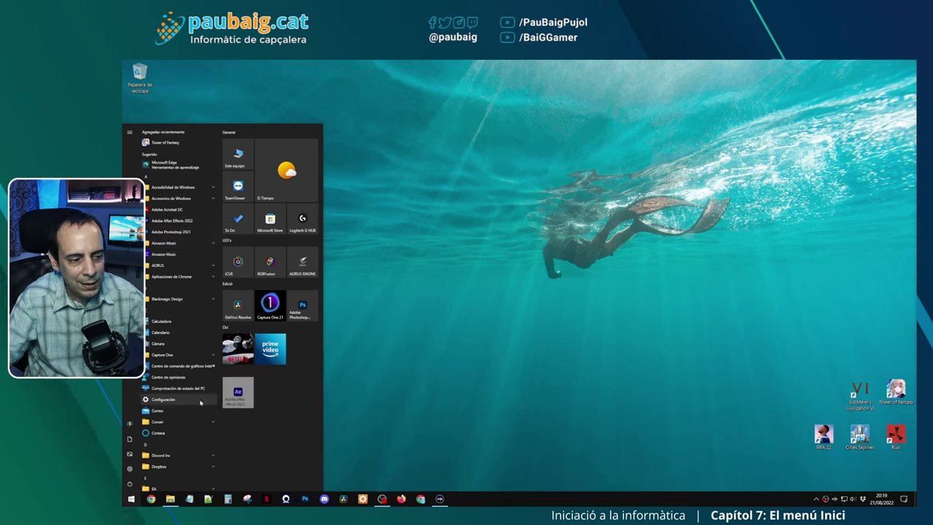
{"action": "right_click", "coordinate": [238, 396]}
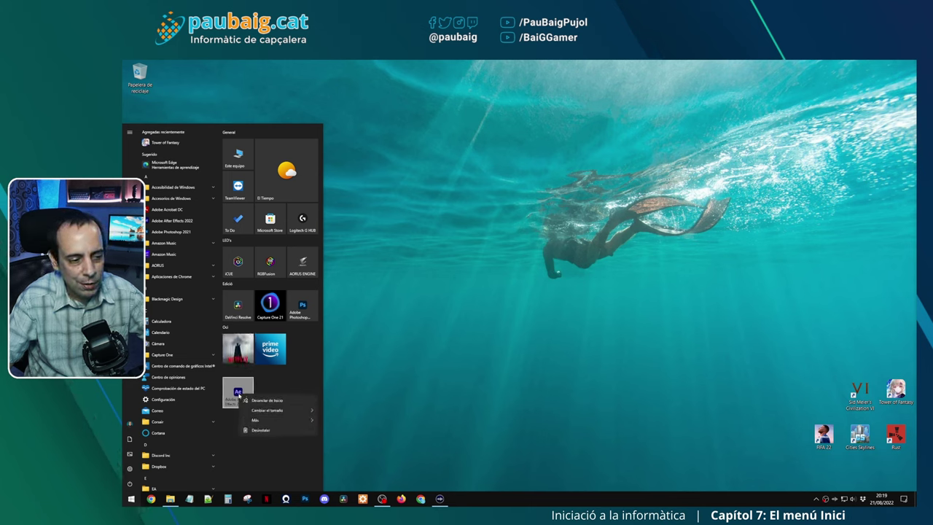
{"action": "left_click", "coordinate": [288, 401]}
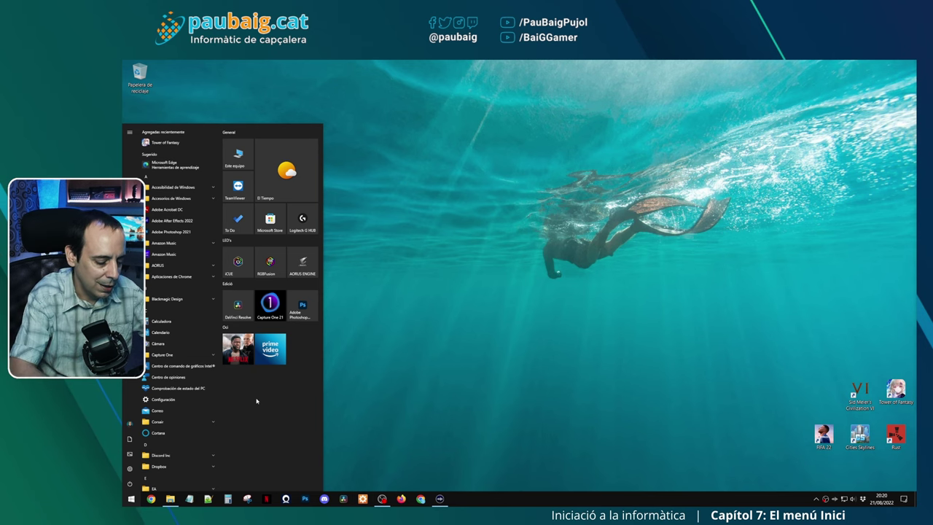
Step: Search for "stre", pin Stream Deck to Start, and clear the search text
{"action": "type", "text": "stre"}
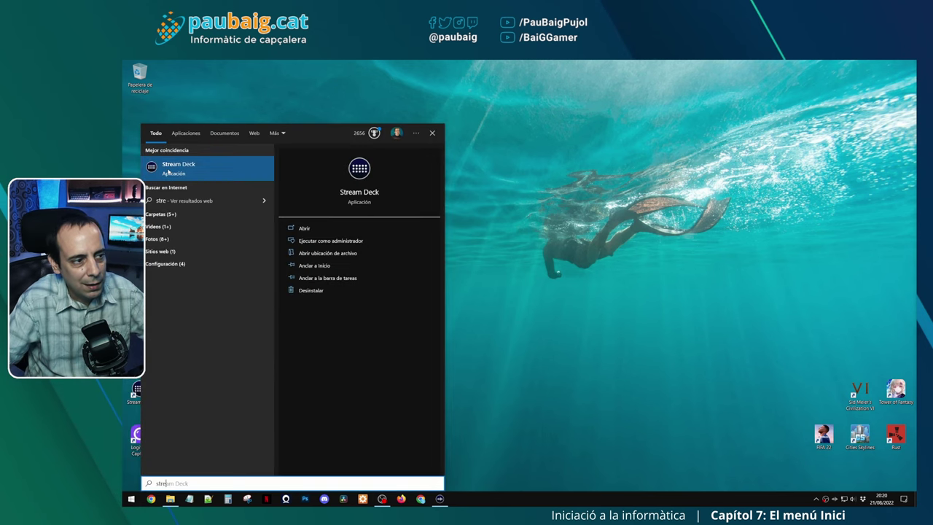
{"action": "right_click", "coordinate": [168, 170]}
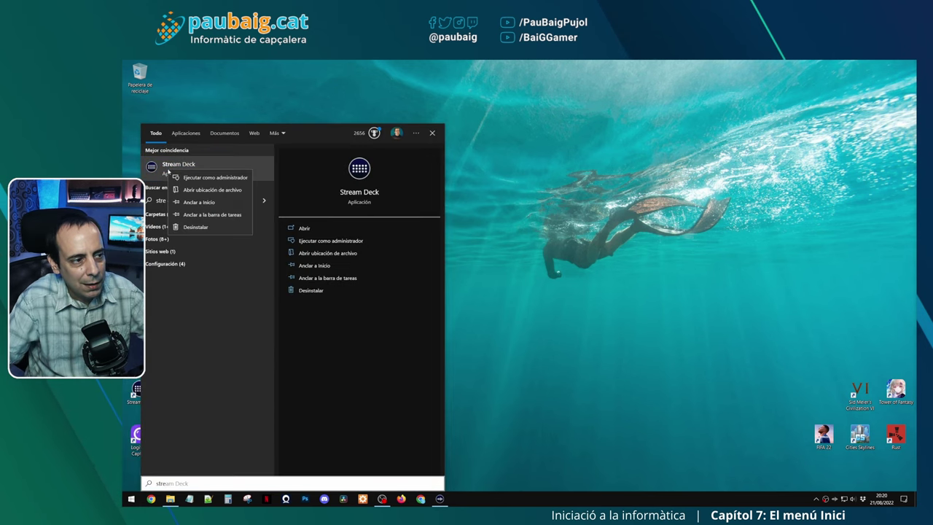
{"action": "left_click", "coordinate": [199, 207]}
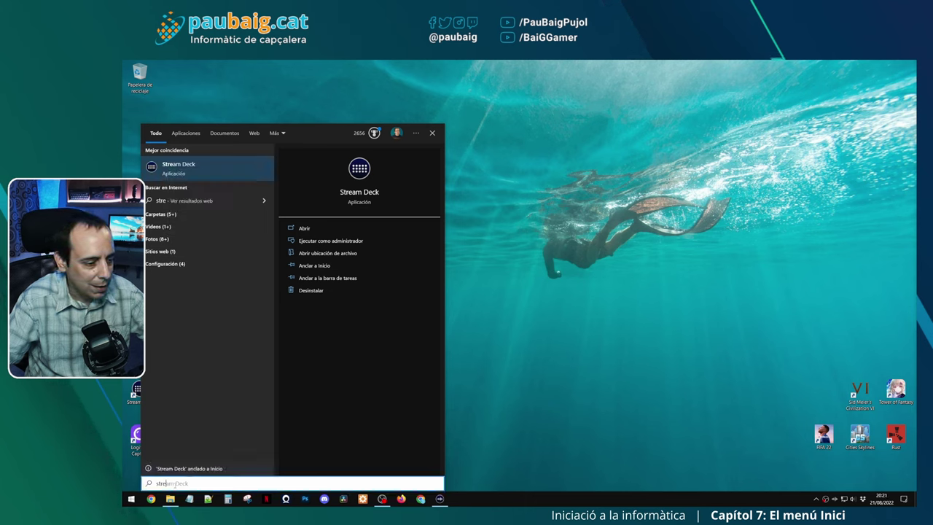
{"action": "key", "text": "BackSpace"}
{"action": "key", "text": "BackSpace"}
{"action": "key", "text": "BackSpace"}
{"action": "key", "text": "BackSpace"}
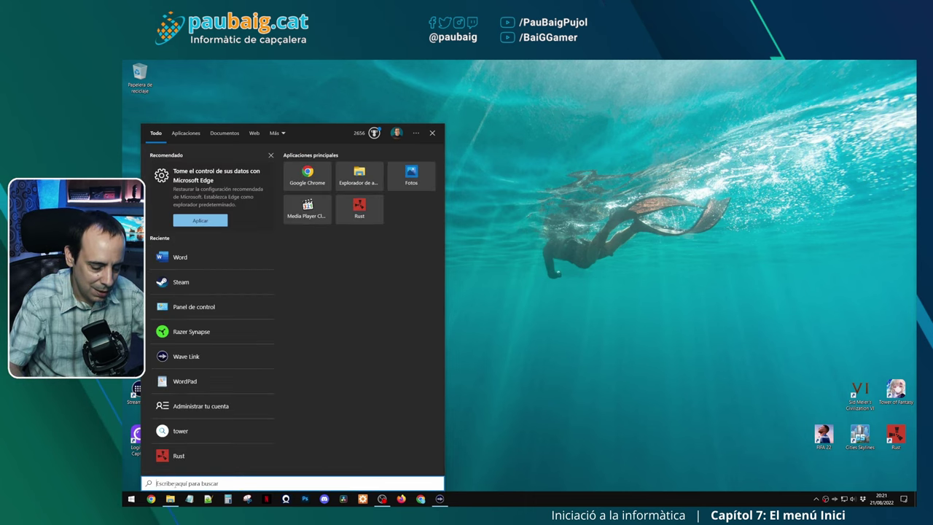
Step: Search for "obs", pin OBS Studio (64bit) to Start, and clear the search text
{"action": "type", "text": "obs"}
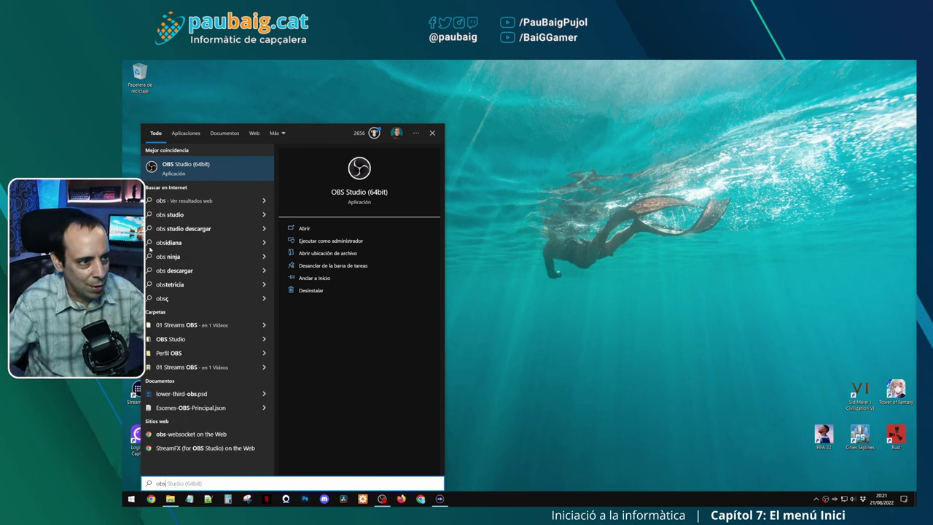
{"action": "right_click", "coordinate": [157, 168]}
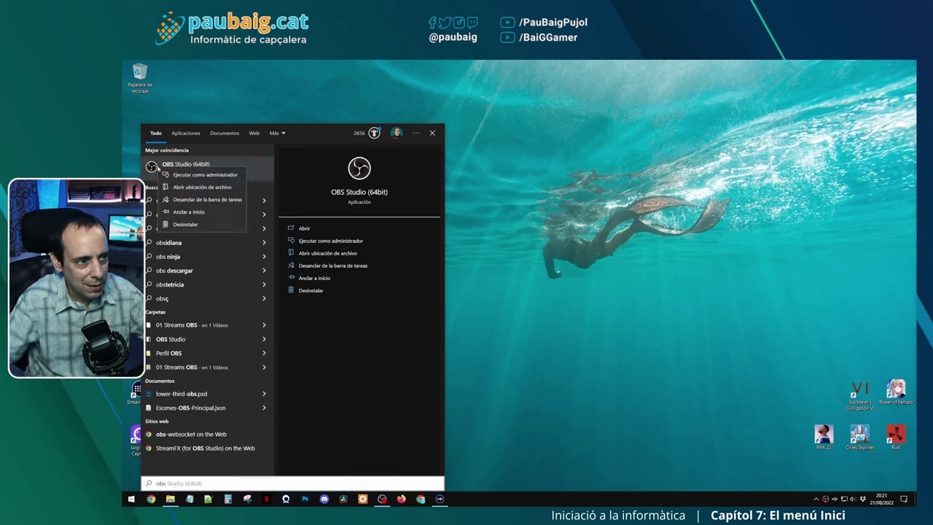
{"action": "left_click", "coordinate": [189, 212]}
{"action": "key", "text": "Right"}
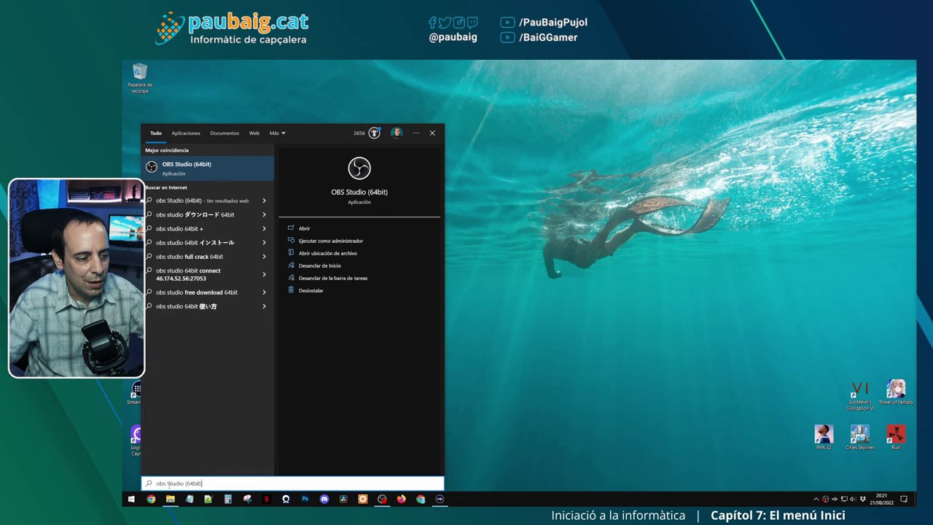
{"action": "key", "text": "BackSpace"}
{"action": "key", "text": "BackSpace"}
{"action": "key", "text": "BackSpace"}
{"action": "key", "text": "BackSpace"}
{"action": "key", "text": "BackSpace"}
{"action": "key", "text": "BackSpace"}
{"action": "key", "text": "BackSpace"}
{"action": "key", "text": "BackSpace"}
{"action": "key", "text": "BackSpace"}
{"action": "key", "text": "BackSpace"}
{"action": "key", "text": "BackSpace"}
{"action": "key", "text": "BackSpace"}
{"action": "key", "text": "BackSpace"}
{"action": "key", "text": "BackSpace"}
{"action": "key", "text": "BackSpace"}
{"action": "key", "text": "BackSpace"}
{"action": "key", "text": "BackSpace"}
{"action": "key", "text": "BackSpace"}
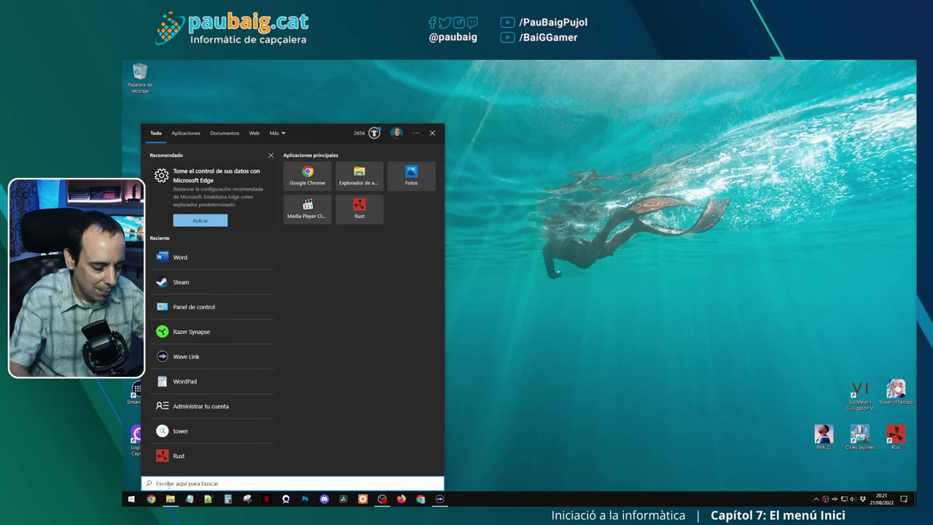
Step: Search for "cam", pin Elgato Camera Hub to Start, and clear the search text
{"action": "type", "text": "cam"}
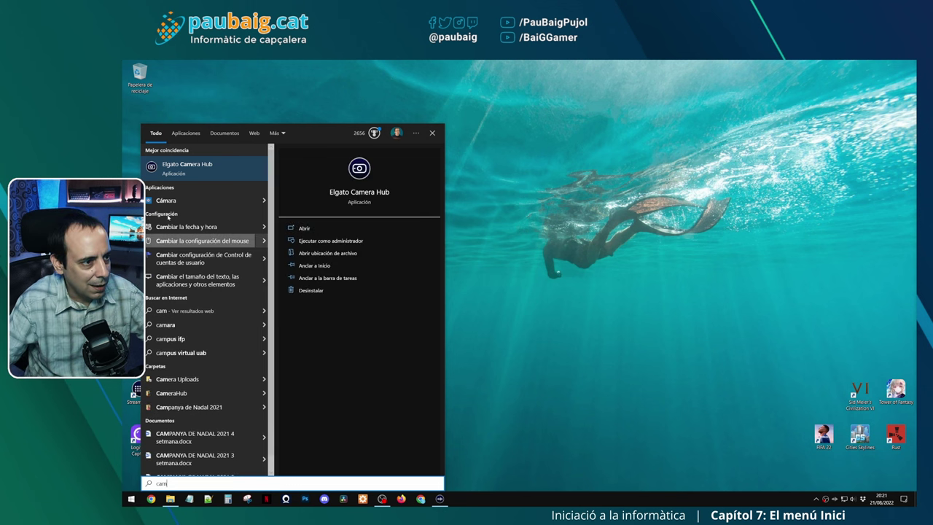
{"action": "right_click", "coordinate": [164, 171]}
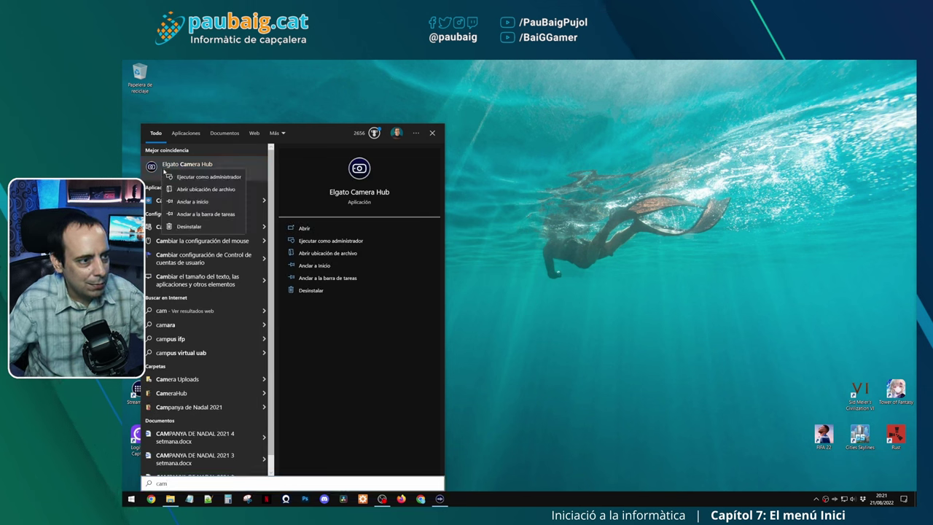
{"action": "left_click", "coordinate": [195, 202]}
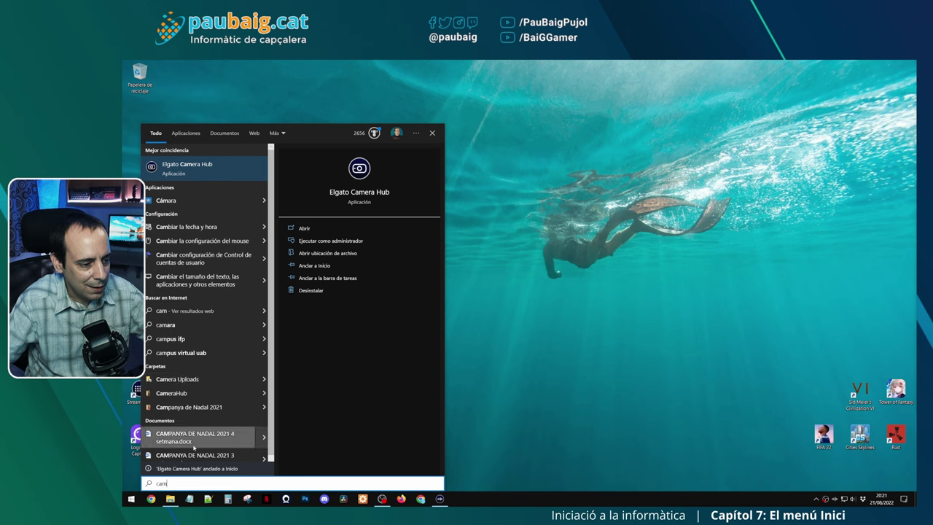
{"action": "key", "text": "BackSpace"}
{"action": "key", "text": "BackSpace"}
{"action": "key", "text": "BackSpace"}
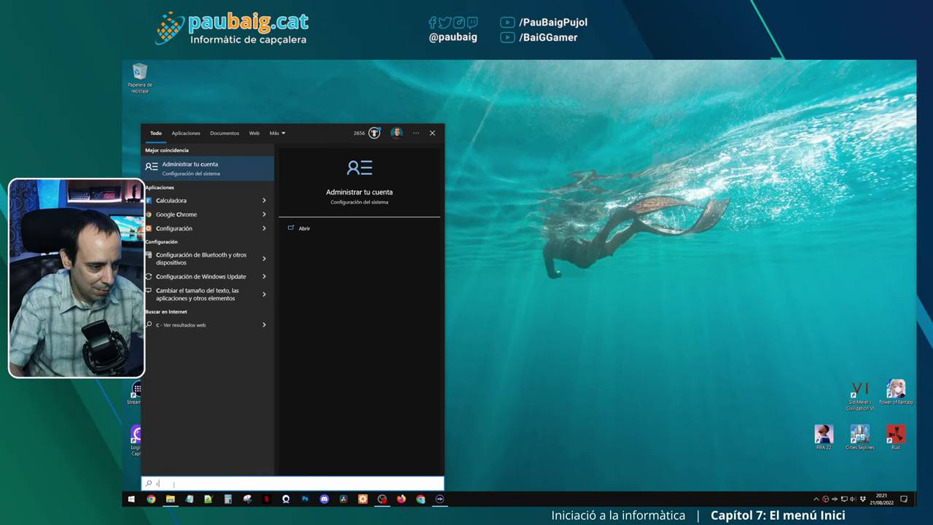
Step: Search for "logitec", pin Logitech Capture to Start, and clear the search text
{"action": "type", "text": "logitec"}
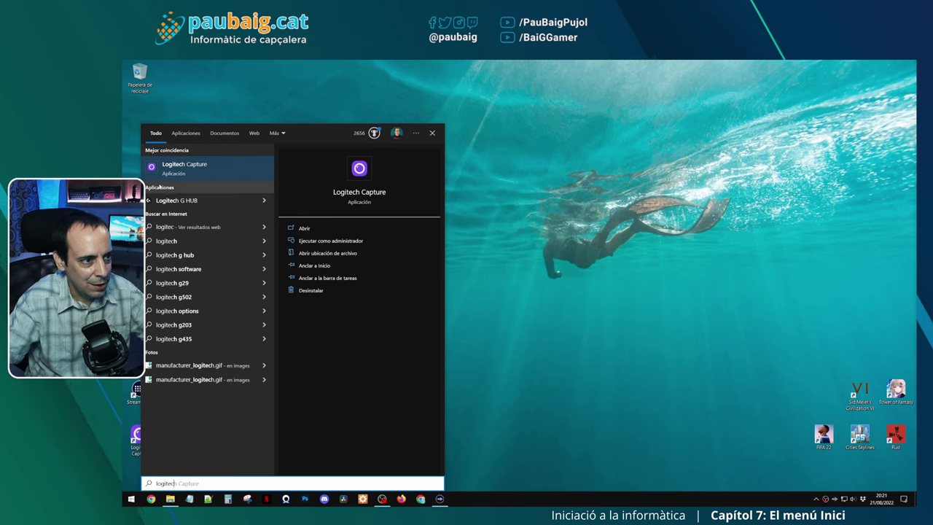
{"action": "right_click", "coordinate": [179, 171]}
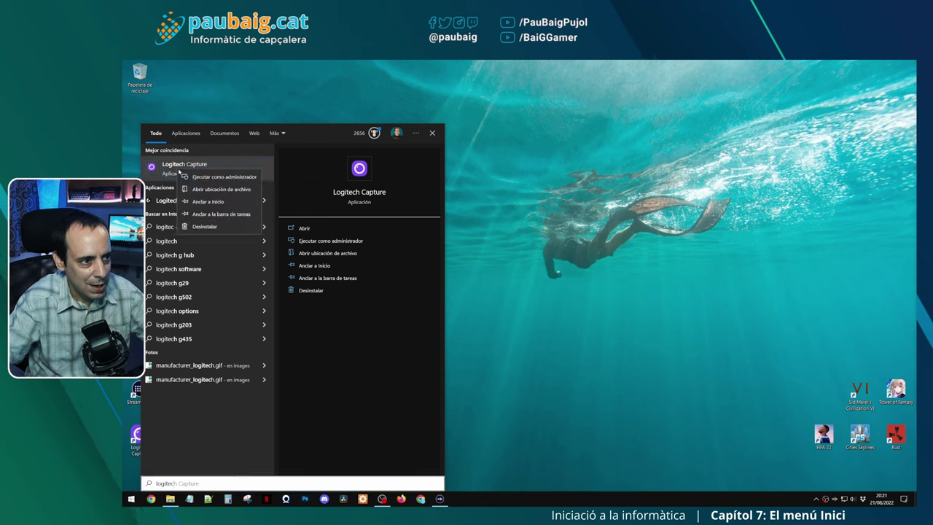
{"action": "left_click", "coordinate": [208, 201]}
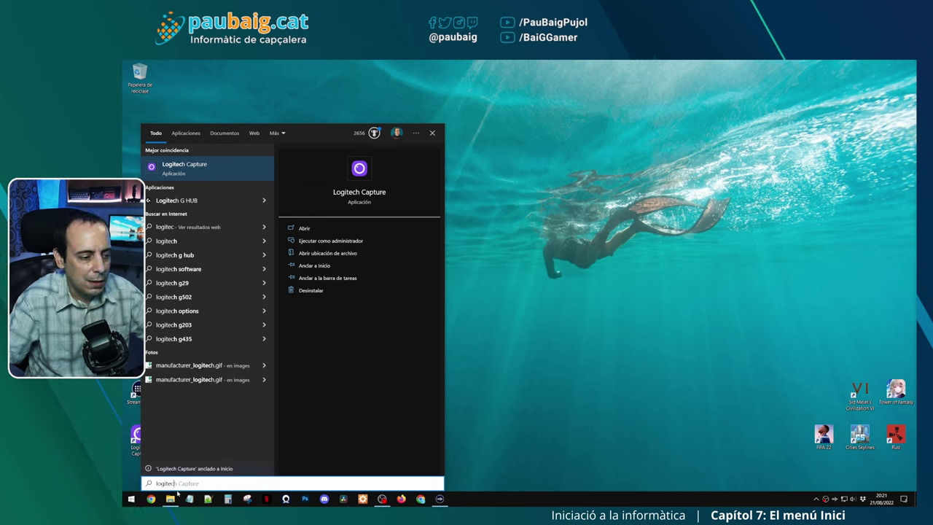
{"action": "type", "text": "h Captur"}
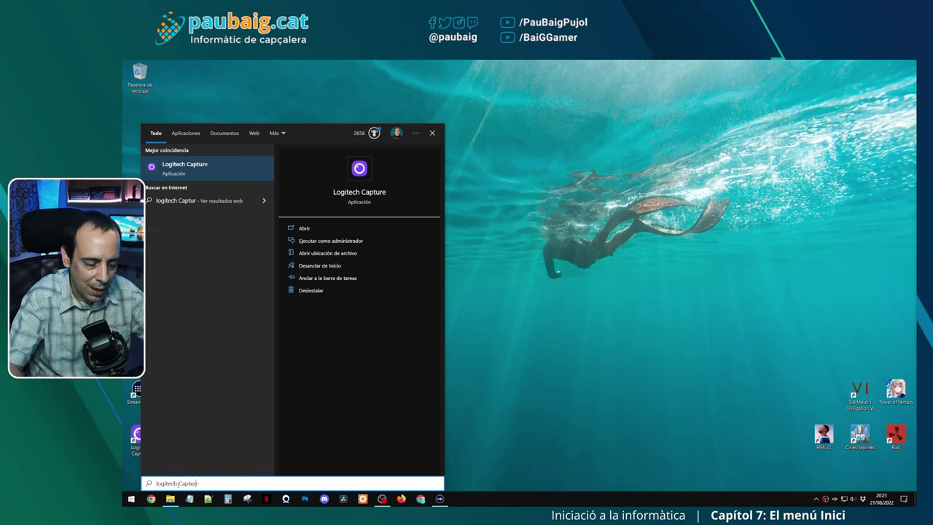
{"action": "key", "text": "BackSpace"}
{"action": "key", "text": "BackSpace"}
{"action": "key", "text": "BackSpace"}
{"action": "key", "text": "BackSpace"}
{"action": "key", "text": "BackSpace"}
{"action": "key", "text": "BackSpace"}
{"action": "key", "text": "BackSpace"}
{"action": "key", "text": "BackSpace"}
{"action": "key", "text": "BackSpace"}
{"action": "key", "text": "BackSpace"}
{"action": "key", "text": "BackSpace"}
{"action": "key", "text": "BackSpace"}
{"action": "key", "text": "BackSpace"}
{"action": "key", "text": "BackSpace"}
Step: Search for "wave" and pin Wave Link to Start
{"action": "type", "text": "wav"}
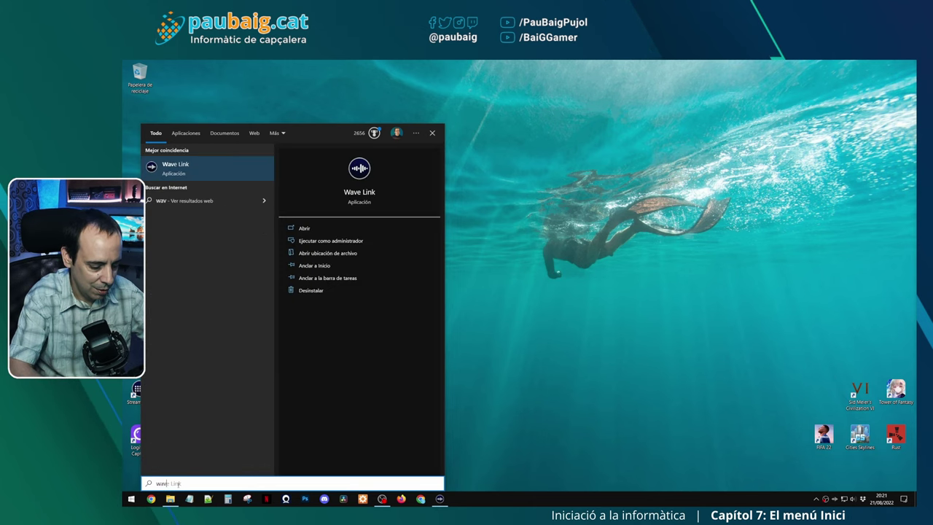
{"action": "type", "text": "e"}
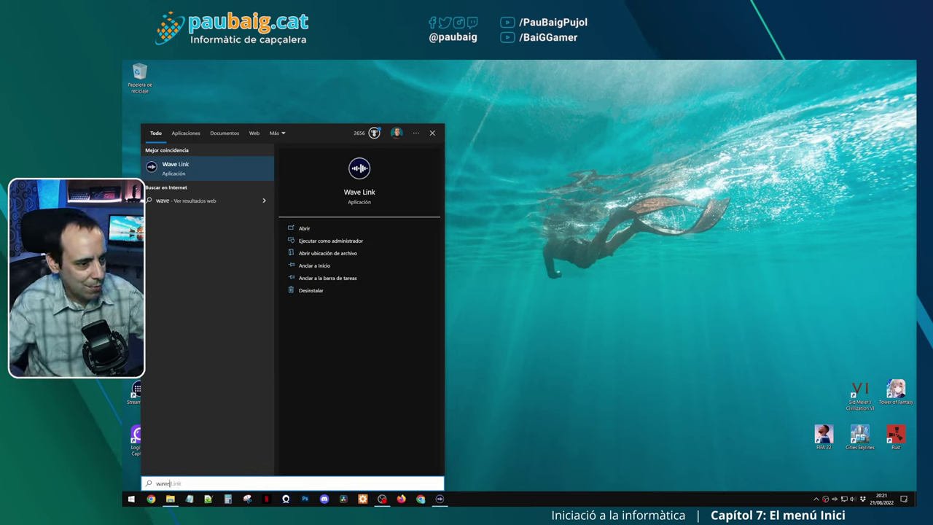
{"action": "right_click", "coordinate": [165, 169]}
{"action": "left_click", "coordinate": [191, 201]}
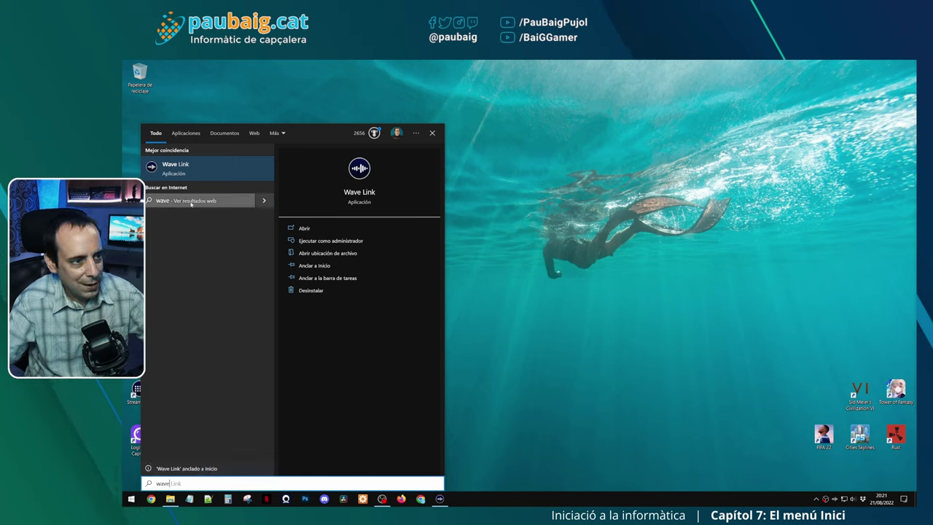
Step: Reopen the Start menu and name the new group of pinned streaming tiles "STREAMING"
{"action": "left_click", "coordinate": [132, 499]}
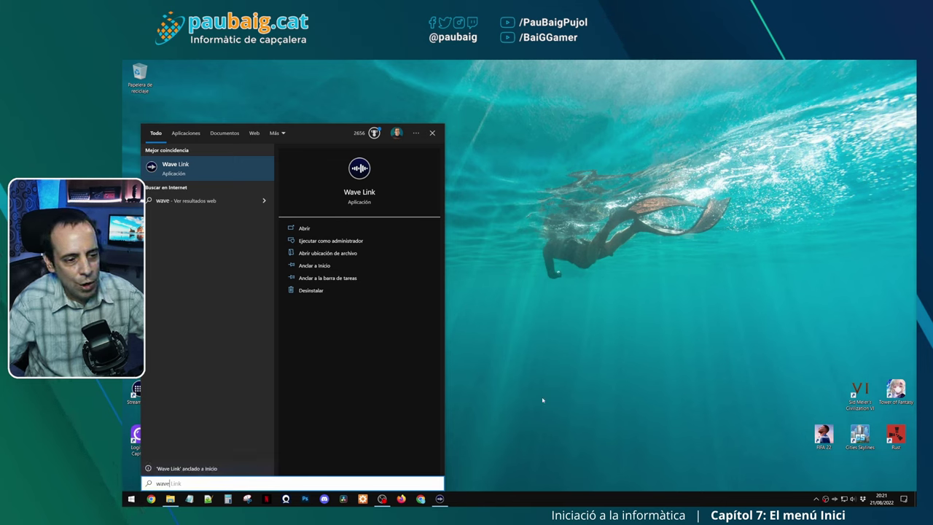
{"action": "left_click", "coordinate": [131, 502]}
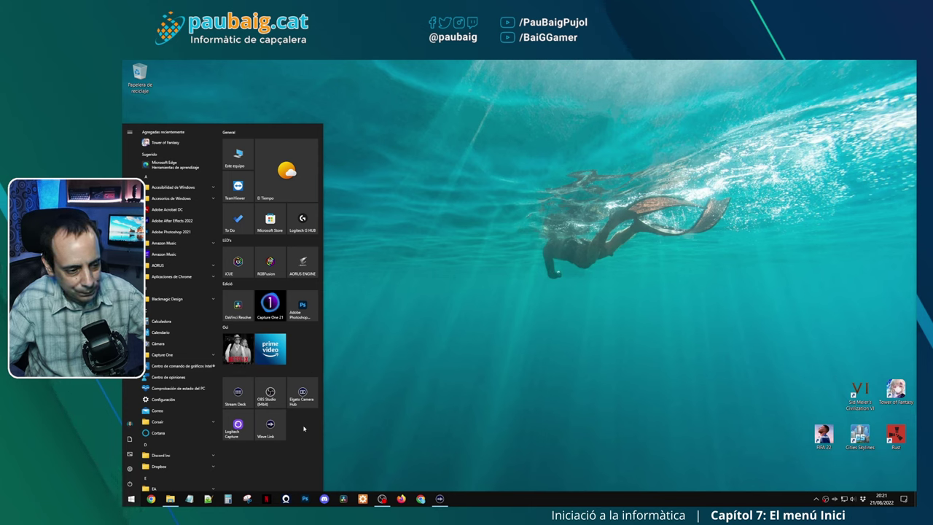
{"action": "mouse_move", "coordinate": [274, 413]}
{"action": "left_mouse_down"}
{"action": "mouse_move", "coordinate": [259, 485]}
{"action": "mouse_move", "coordinate": [236, 468]}
{"action": "mouse_move", "coordinate": [269, 426]}
{"action": "left_mouse_up"}
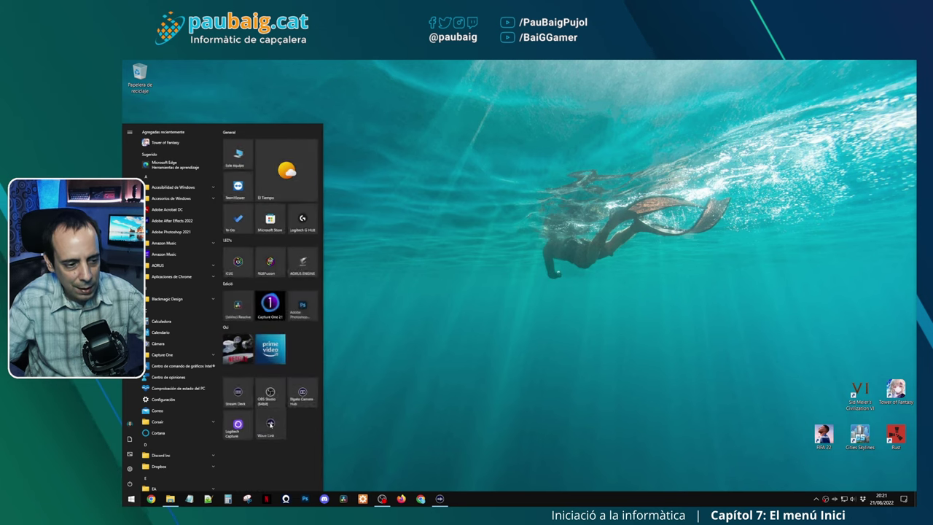
{"action": "left_click", "coordinate": [243, 371]}
{"action": "type", "text": "Str"}
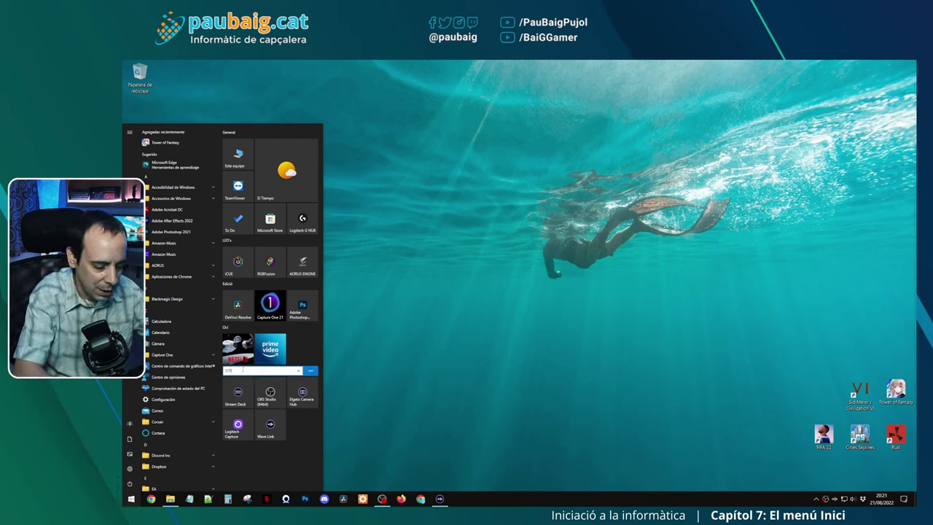
{"action": "type", "text": "EAMING"}
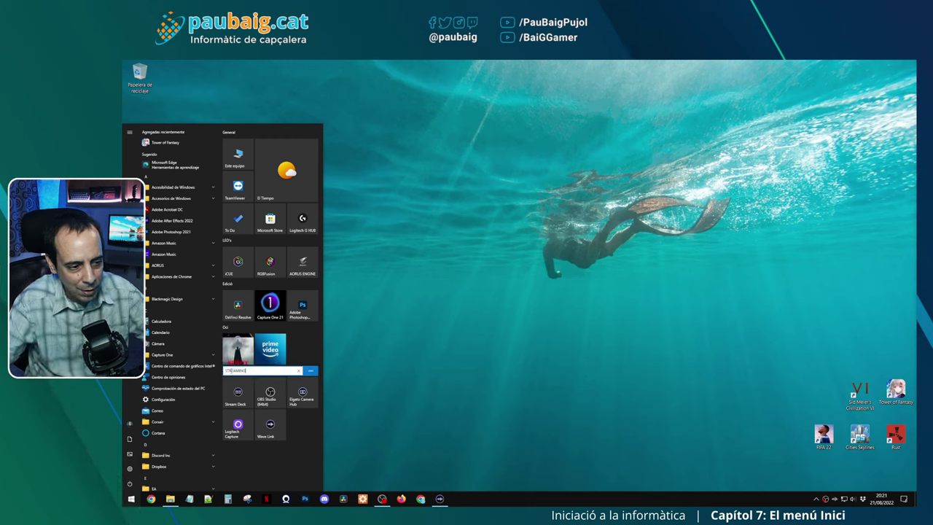
{"action": "left_click", "coordinate": [277, 459]}
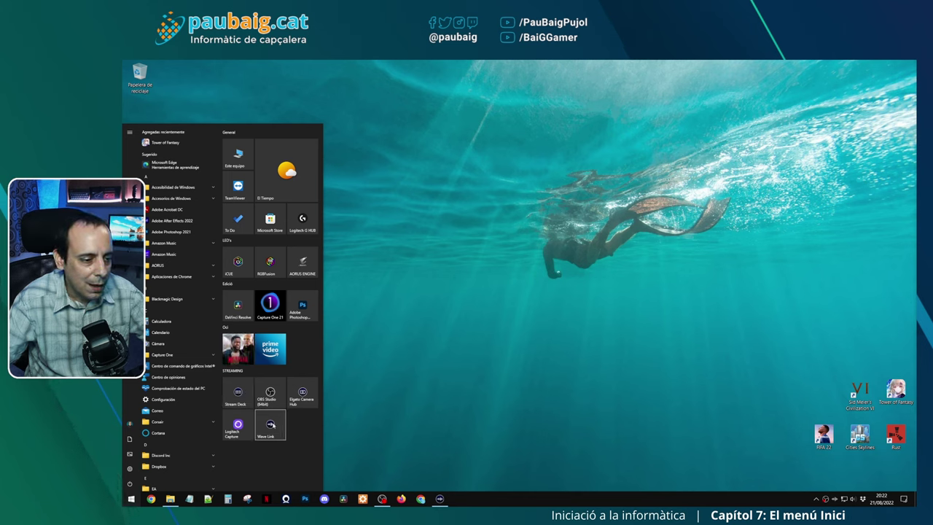
Step: Move the OBS Studio tile to first place in the STREAMING group, and move Wave Link into Edició and back
{"action": "left_click_drag", "start_coordinate": [281, 397], "coordinate": [235, 395]}
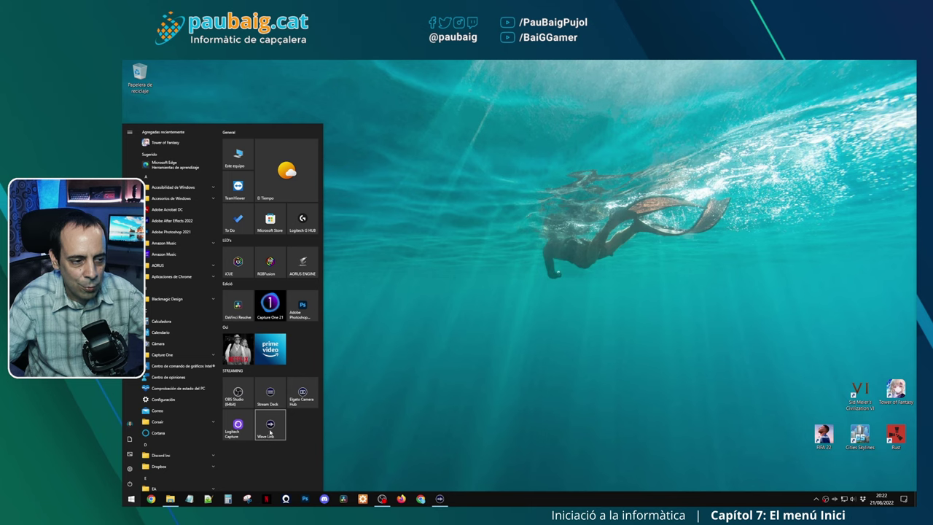
{"action": "left_click_drag", "start_coordinate": [270, 431], "coordinate": [238, 309]}
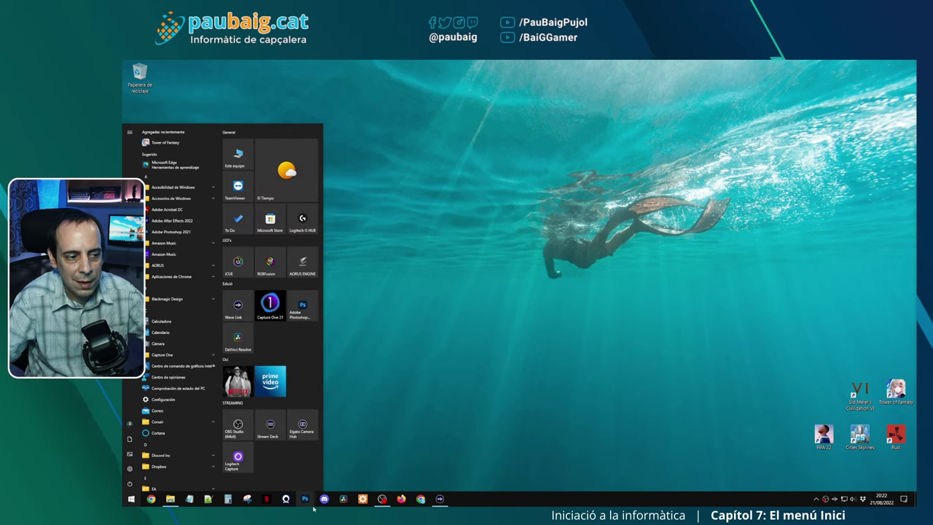
{"action": "left_click_drag", "start_coordinate": [232, 306], "coordinate": [268, 460]}
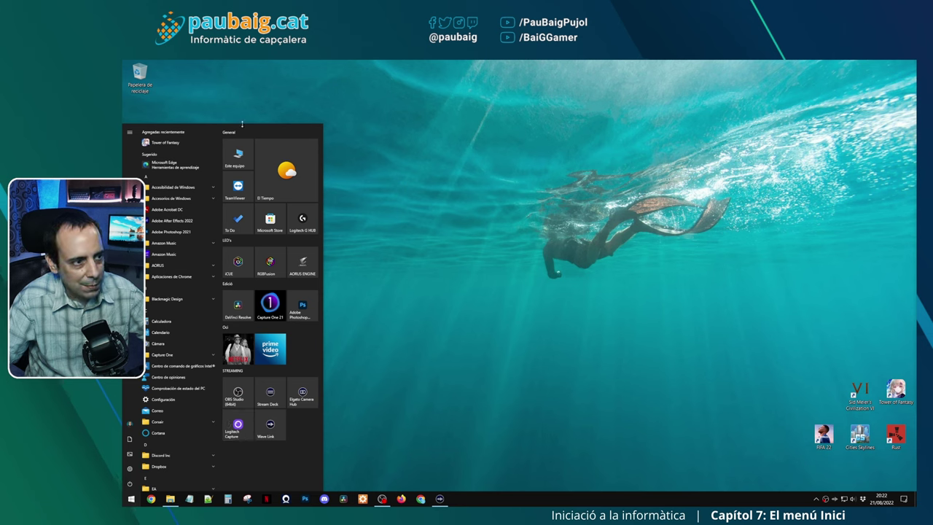
Step: Reduce the Start menu's height so that it just fits all the tile groups
{"action": "left_click_drag", "start_coordinate": [242, 123], "coordinate": [232, 172]}
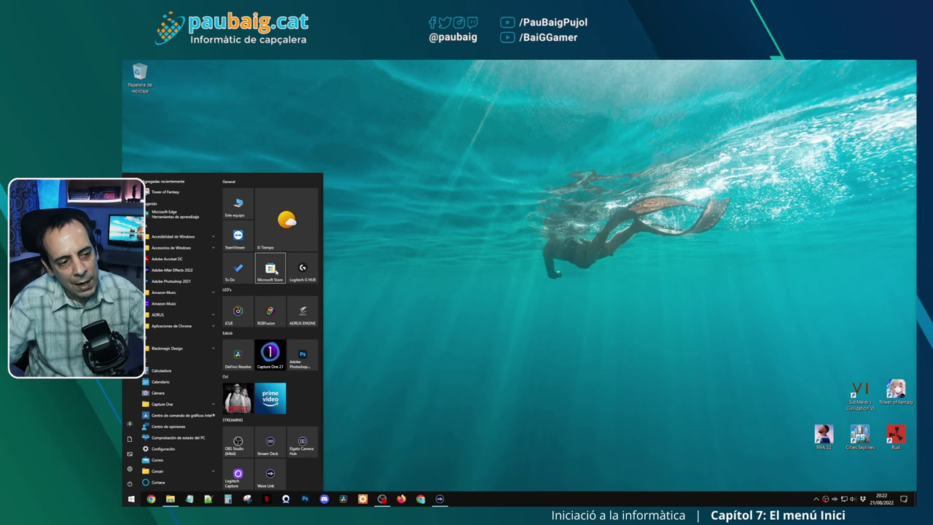
{"action": "scroll", "coordinate": [275, 271], "scroll_direction": "down", "scroll_amount": 1}
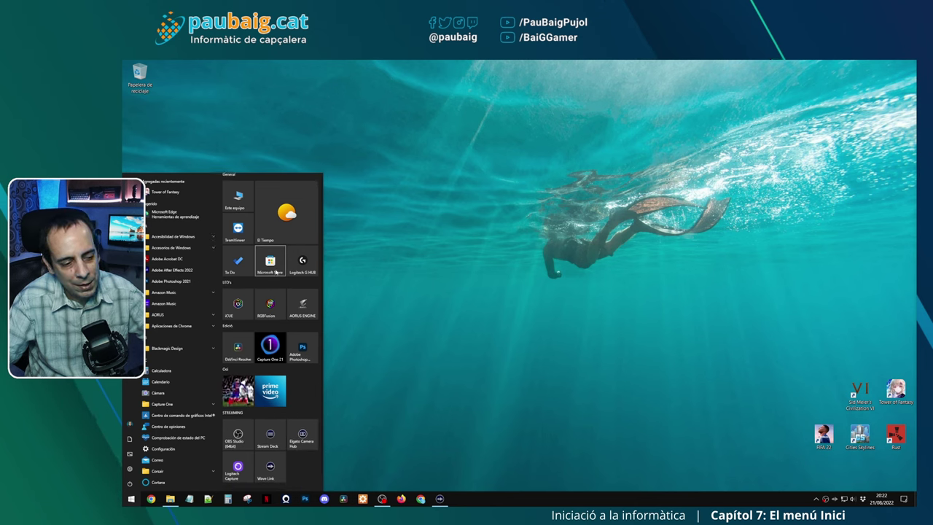
{"action": "scroll", "coordinate": [275, 271], "scroll_direction": "down", "scroll_amount": 1}
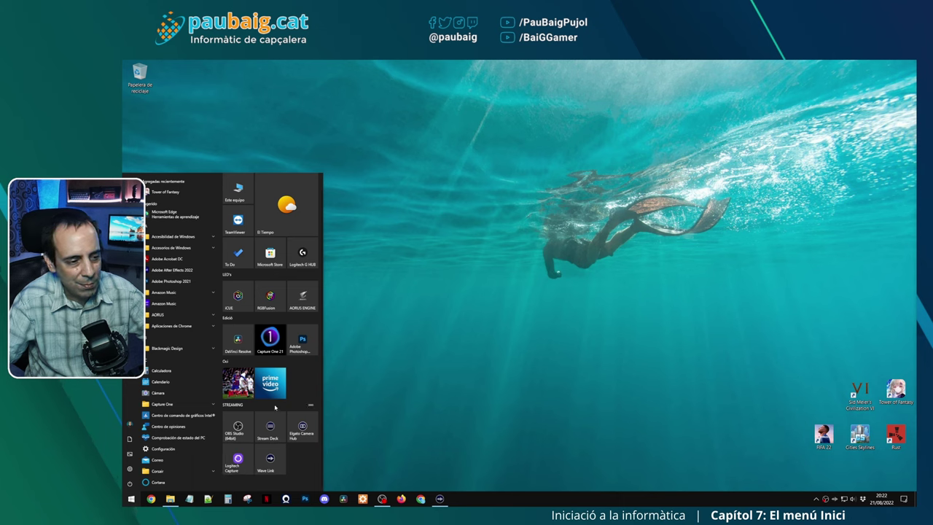
{"action": "scroll", "coordinate": [255, 328], "scroll_direction": "up", "scroll_amount": 2}
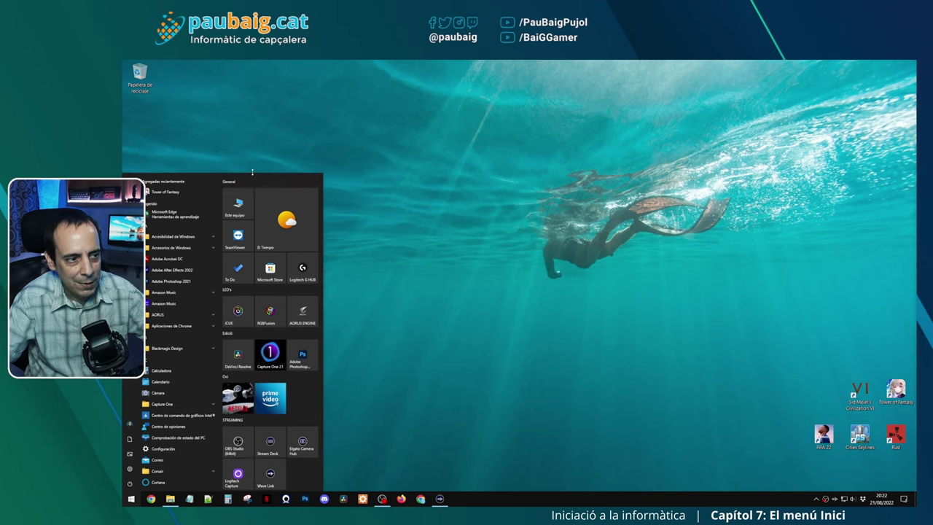
{"action": "left_click_drag", "start_coordinate": [253, 172], "coordinate": [245, 157]}
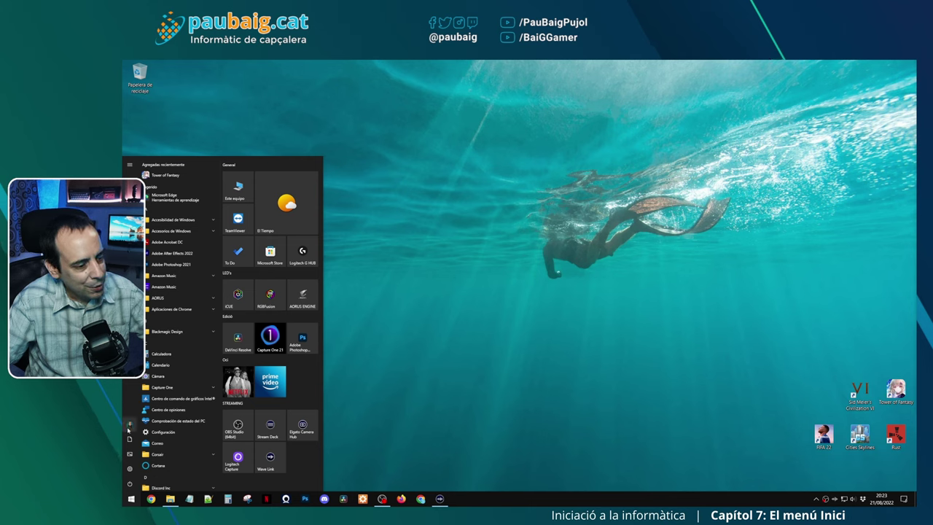
Step: Show the user account's options in the Start menu, and close the menu without choosing any
{"action": "mouse_move", "coordinate": [130, 424]}
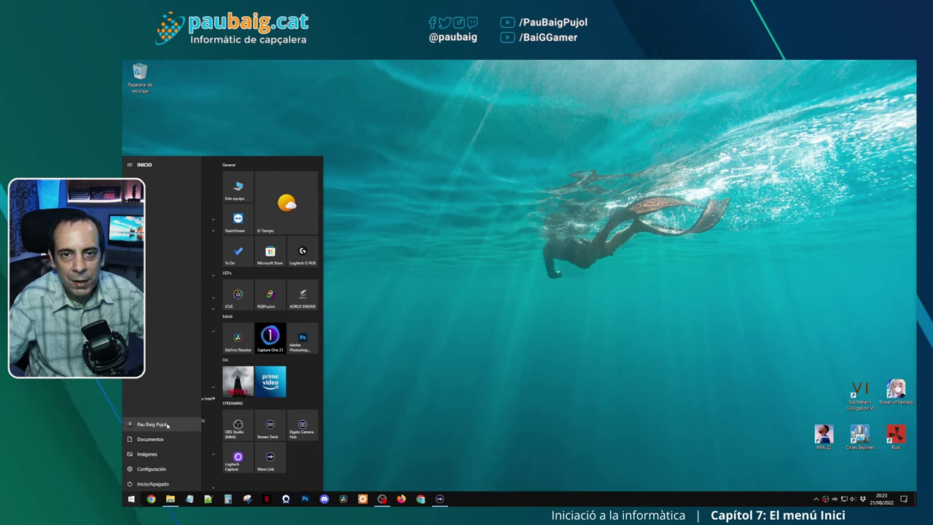
{"action": "left_click", "coordinate": [167, 425]}
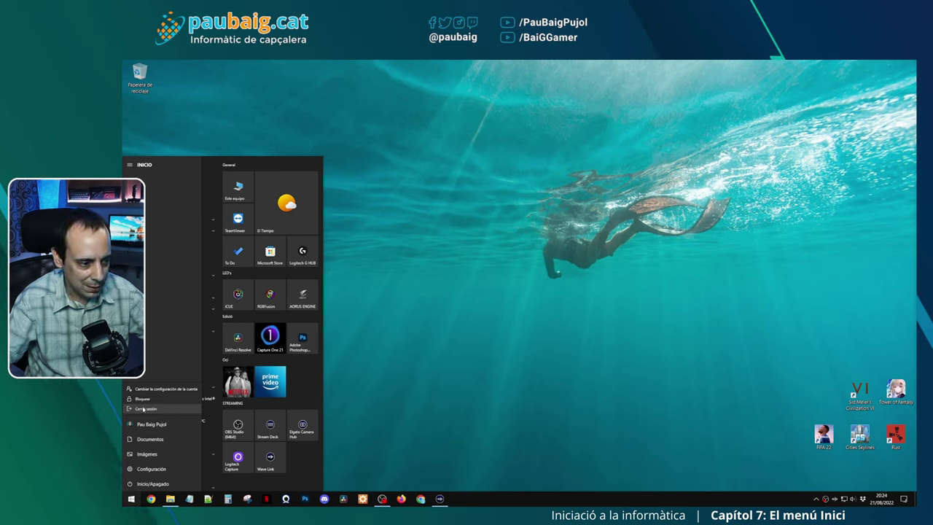
{"action": "key", "text": "Escape"}
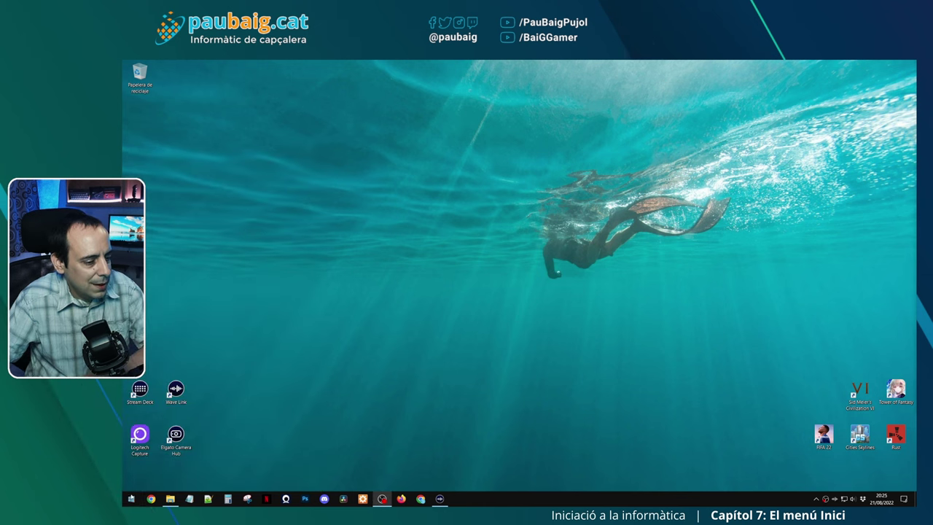
Step: Open the Documentos folder from the Start menu, and close its window
{"action": "left_click", "coordinate": [133, 501]}
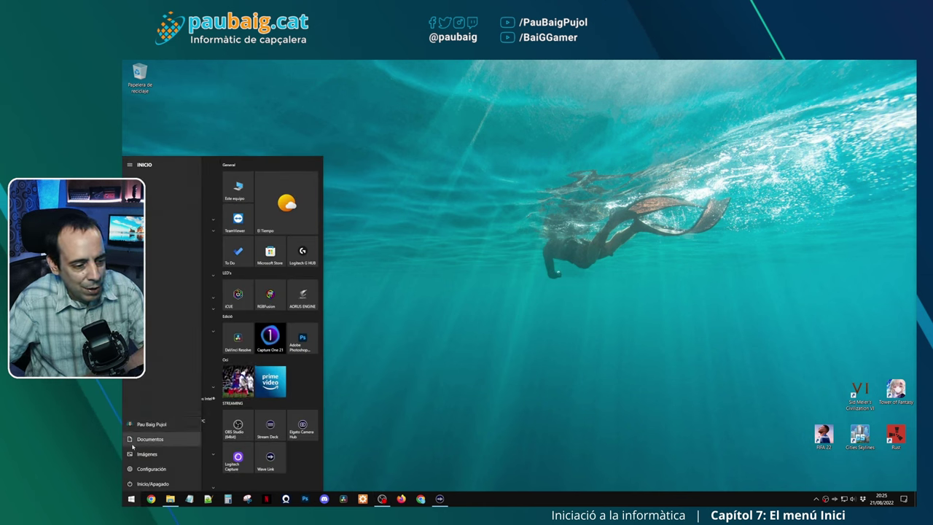
{"action": "left_click", "coordinate": [132, 441]}
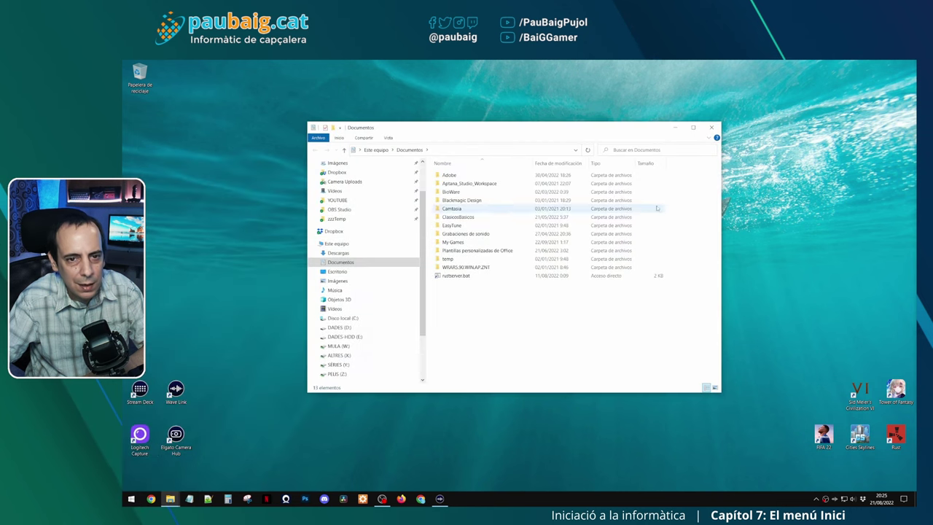
{"action": "left_click", "coordinate": [711, 128]}
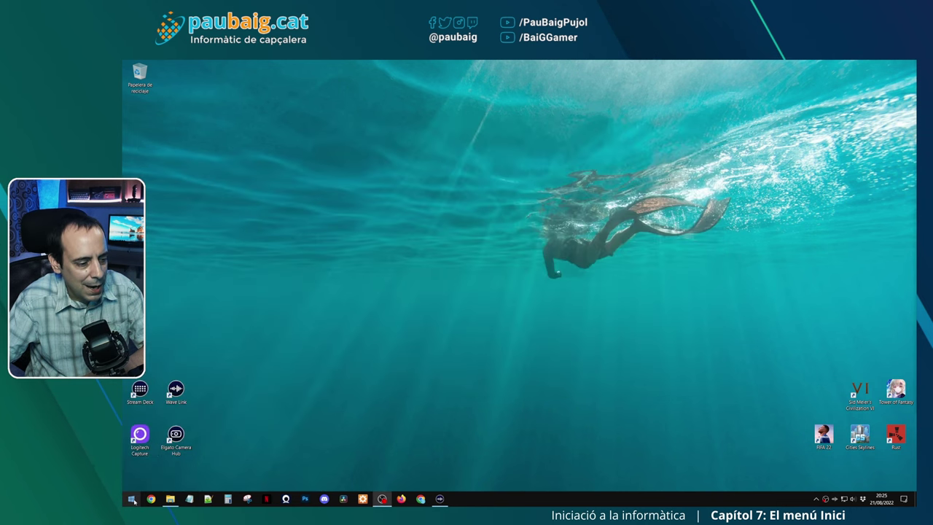
Step: Open the Imágenes folder from the Start menu, and close its window
{"action": "left_click", "coordinate": [132, 500]}
{"action": "left_click", "coordinate": [128, 456]}
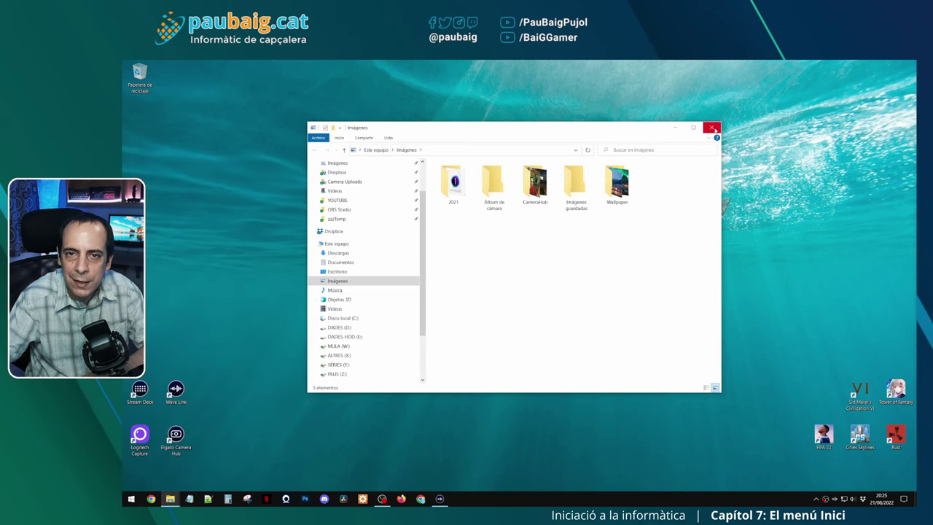
{"action": "left_click", "coordinate": [712, 128]}
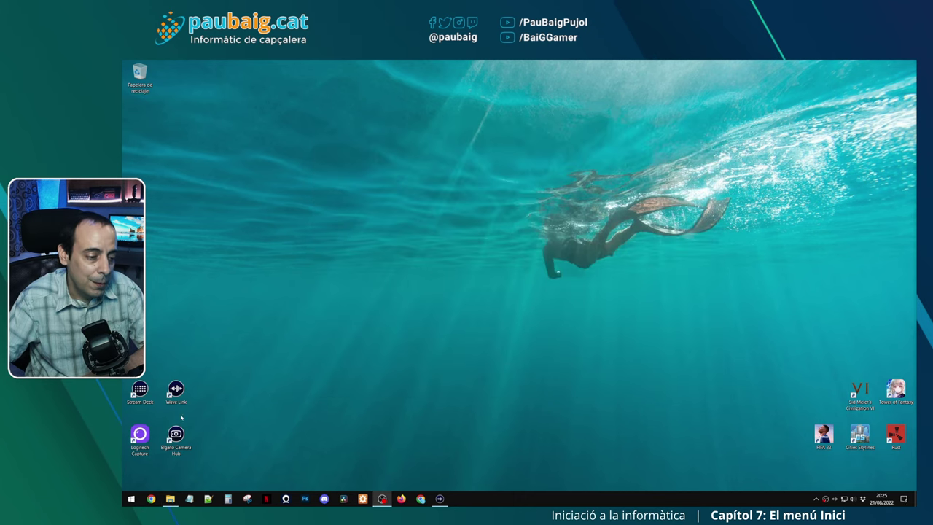
Step: Open Configuración from the Start menu, search it for PANEL, and open Panel de control
{"action": "left_click", "coordinate": [132, 498]}
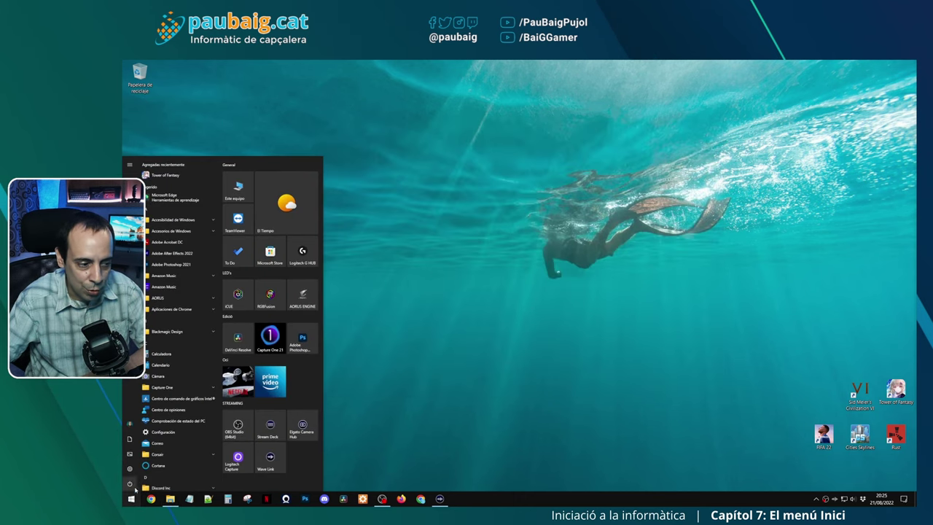
{"action": "mouse_move", "coordinate": [128, 453]}
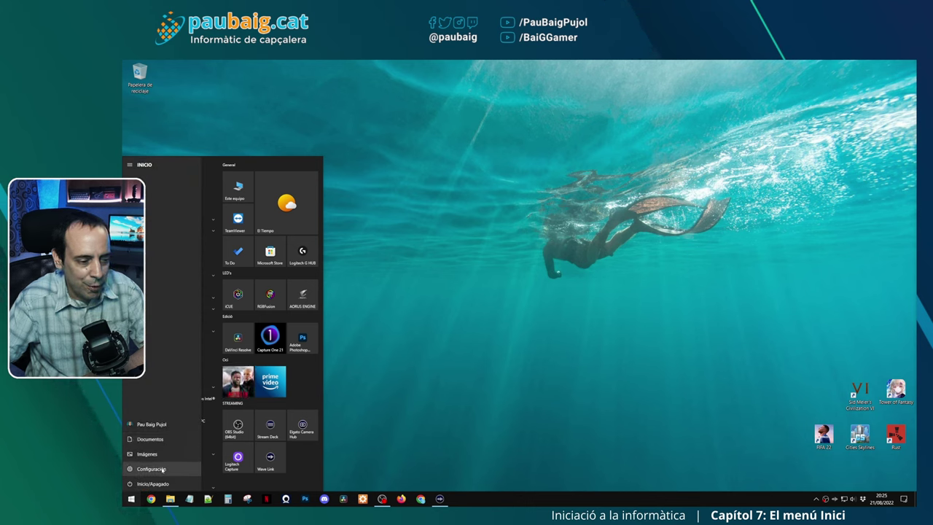
{"action": "left_click", "coordinate": [151, 469]}
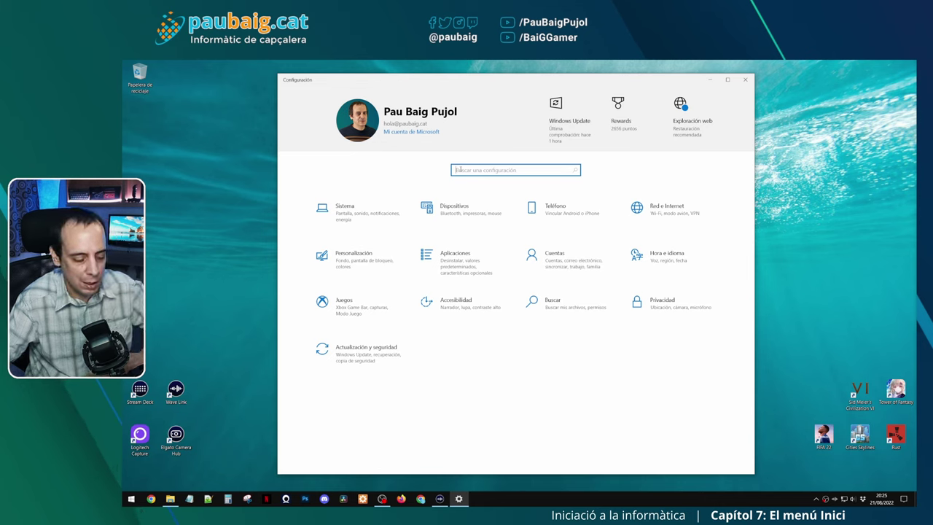
{"action": "type", "text": "PANEL"}
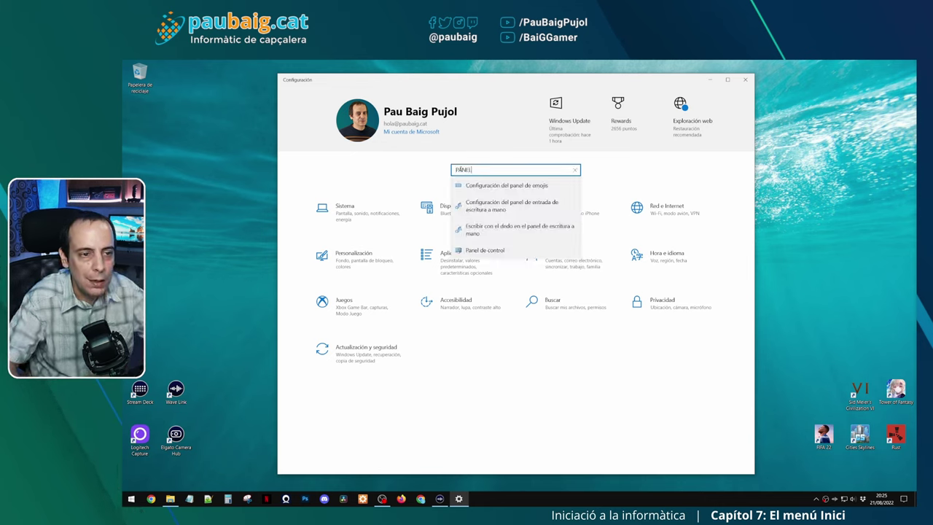
{"action": "left_click", "coordinate": [502, 254]}
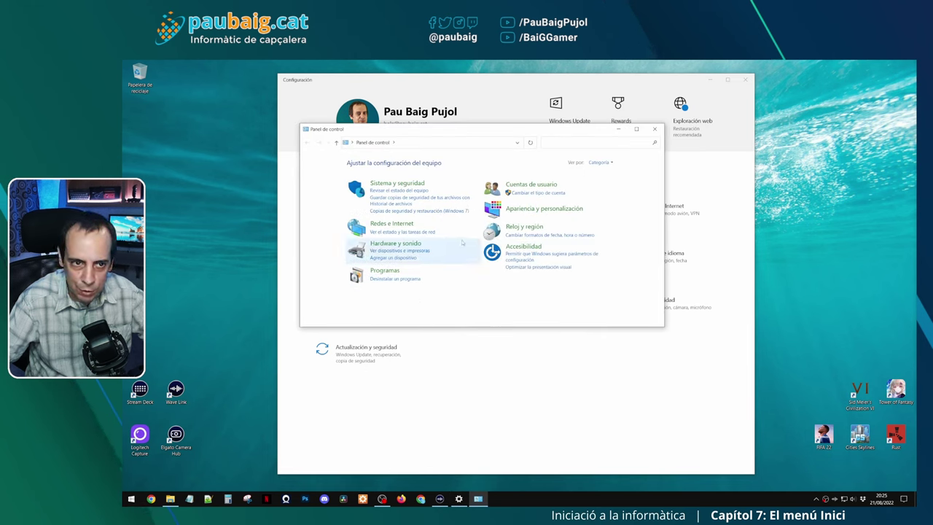
Step: Show the Control Panel items as Iconos grandes, return the view to Categoría, and close the Control Panel window
{"action": "left_click", "coordinate": [613, 168]}
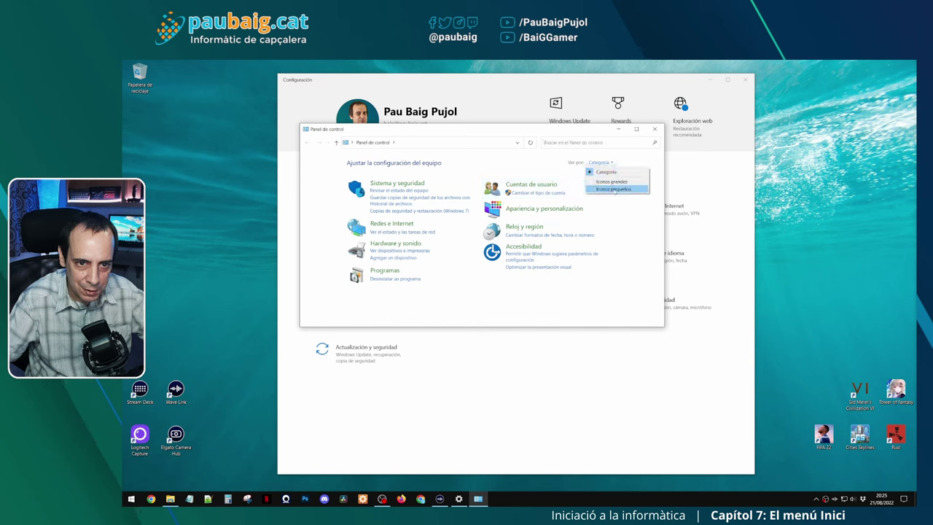
{"action": "left_click", "coordinate": [601, 181]}
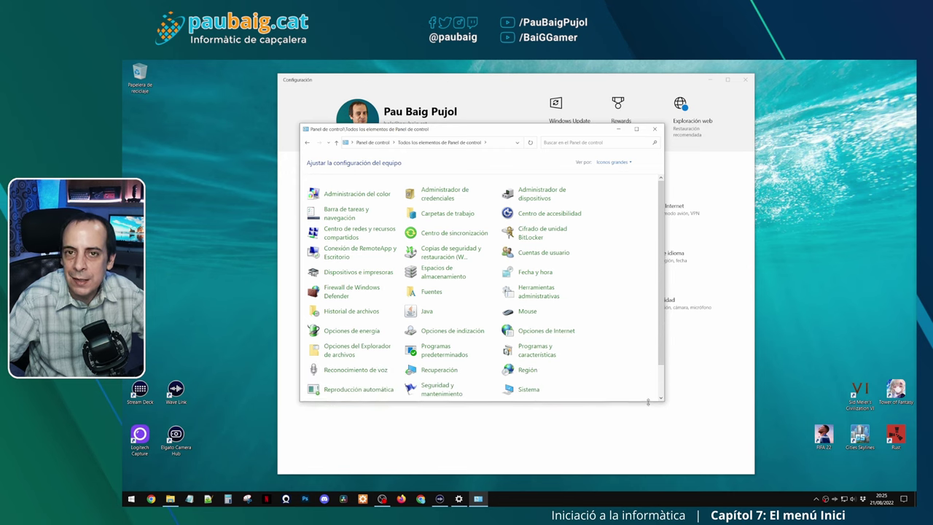
{"action": "left_click", "coordinate": [612, 162]}
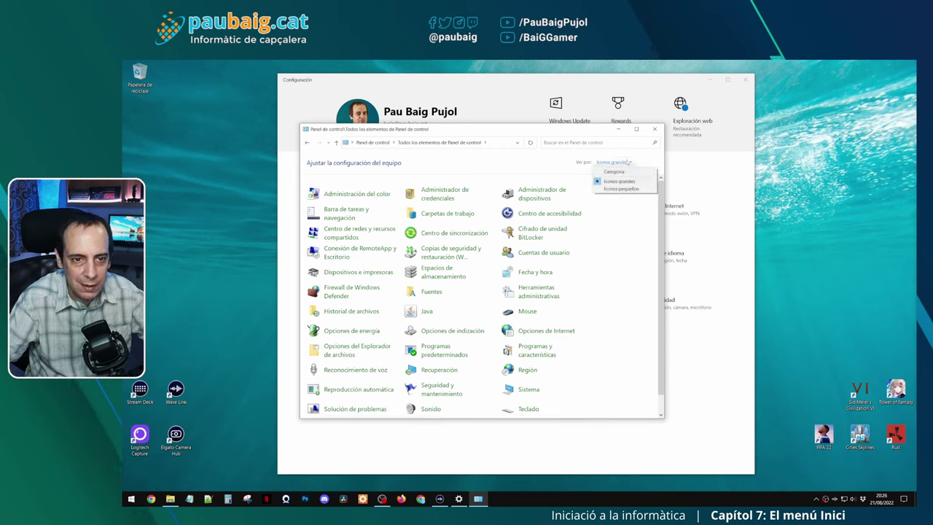
{"action": "left_click", "coordinate": [611, 172]}
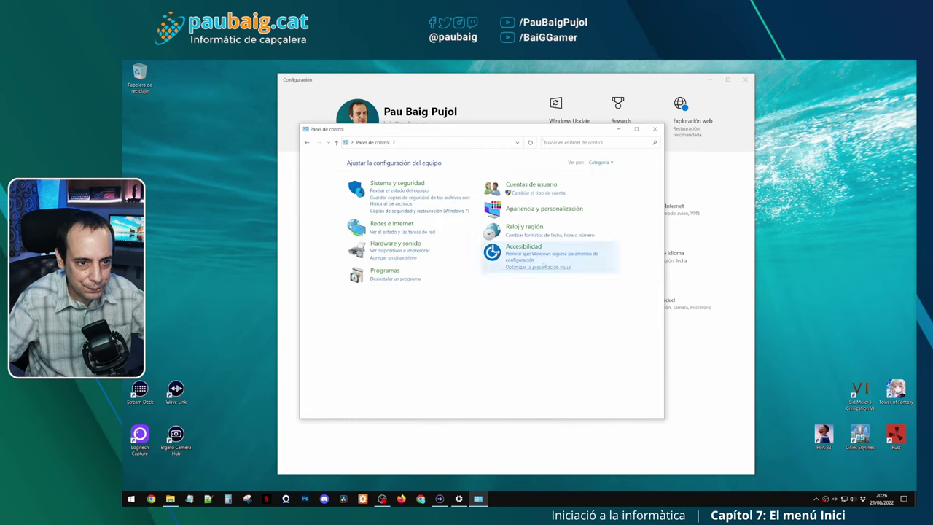
{"action": "left_click", "coordinate": [654, 130]}
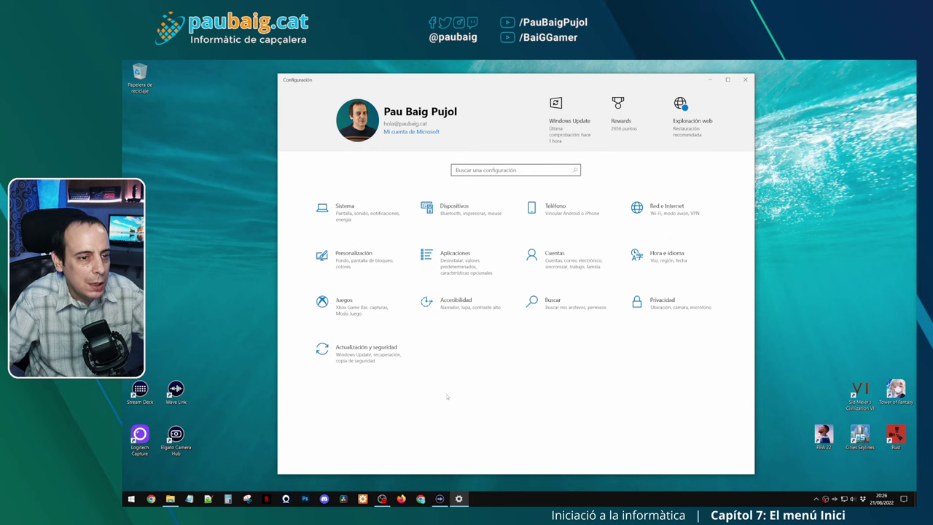
Step: View the Sistema settings briefly, and search all settings for RAT to open the mouse configuration
{"action": "left_click", "coordinate": [357, 218]}
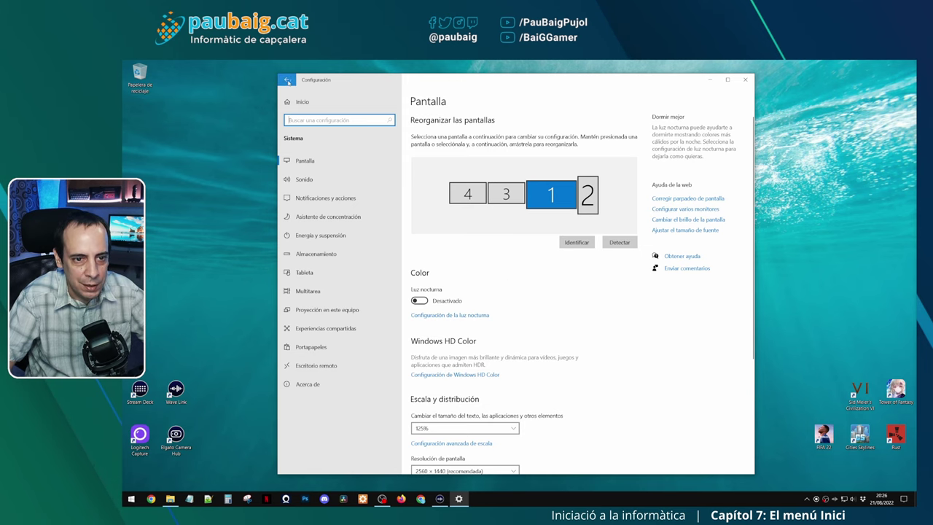
{"action": "left_click", "coordinate": [288, 82]}
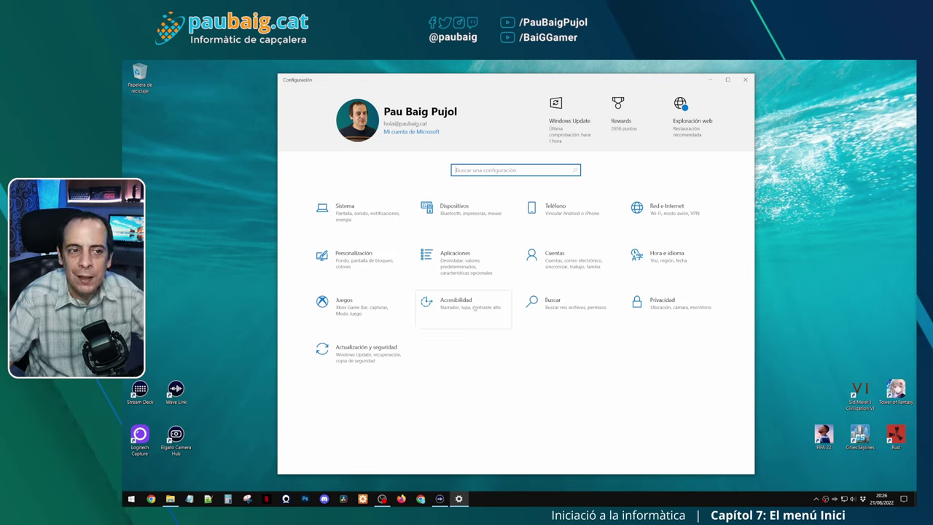
{"action": "left_click", "coordinate": [463, 171]}
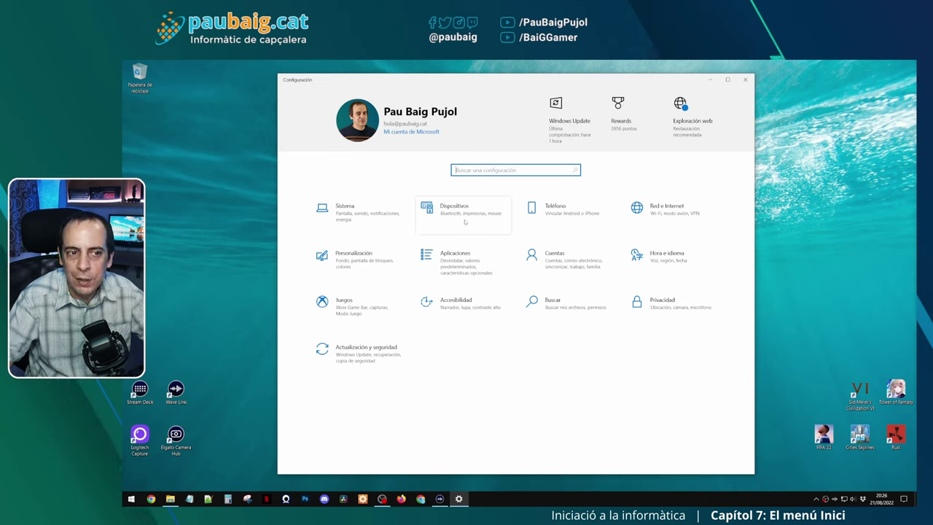
{"action": "type", "text": "RAT"}
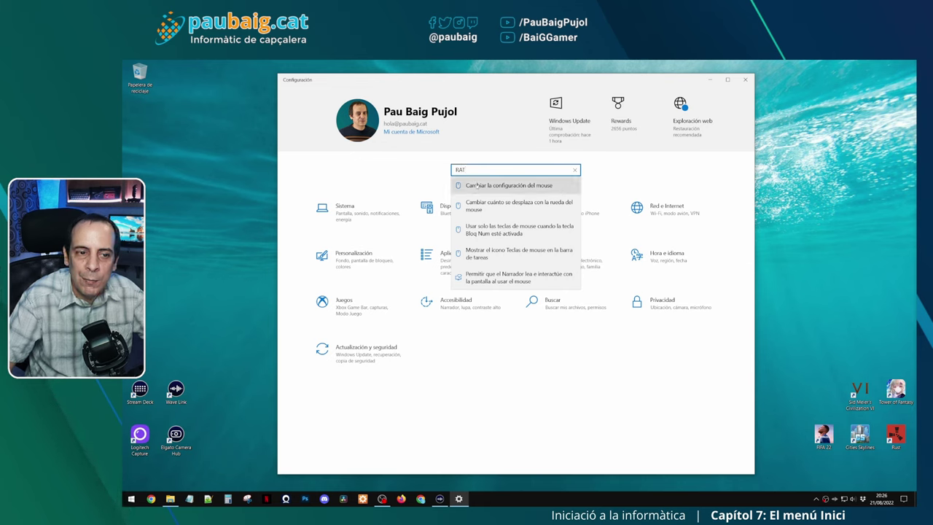
{"action": "left_click", "coordinate": [559, 188]}
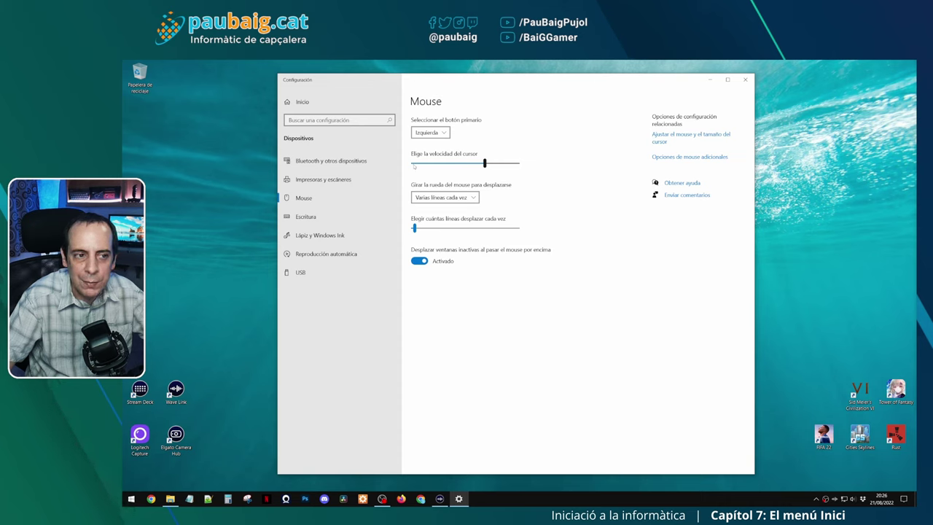
Step: Try the slowest and fastest cursor speeds, set the speed somewhat above the middle, and close Configuración
{"action": "left_click", "coordinate": [414, 164]}
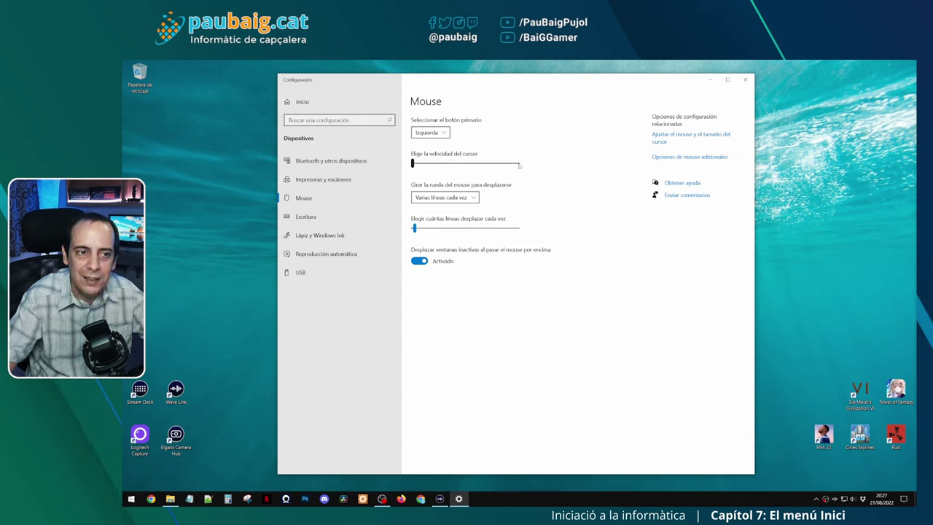
{"action": "left_click", "coordinate": [519, 165]}
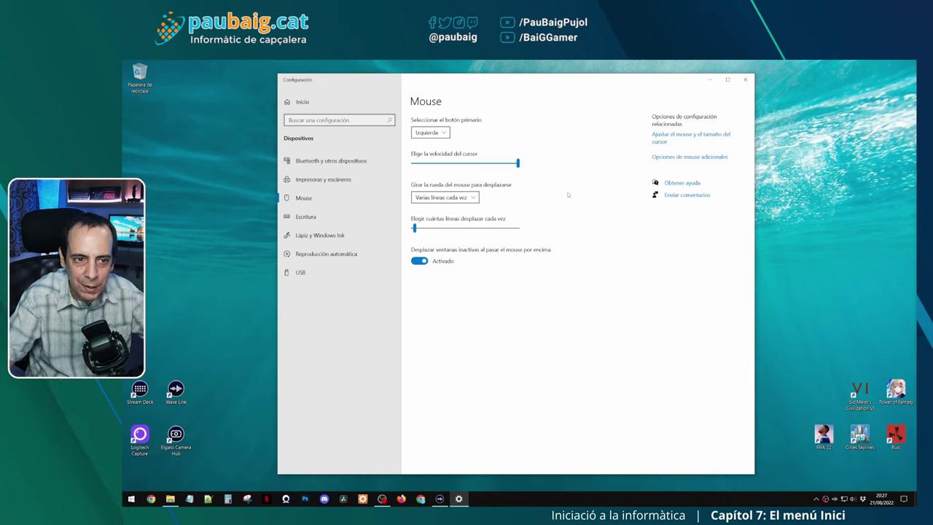
{"action": "left_click", "coordinate": [489, 163]}
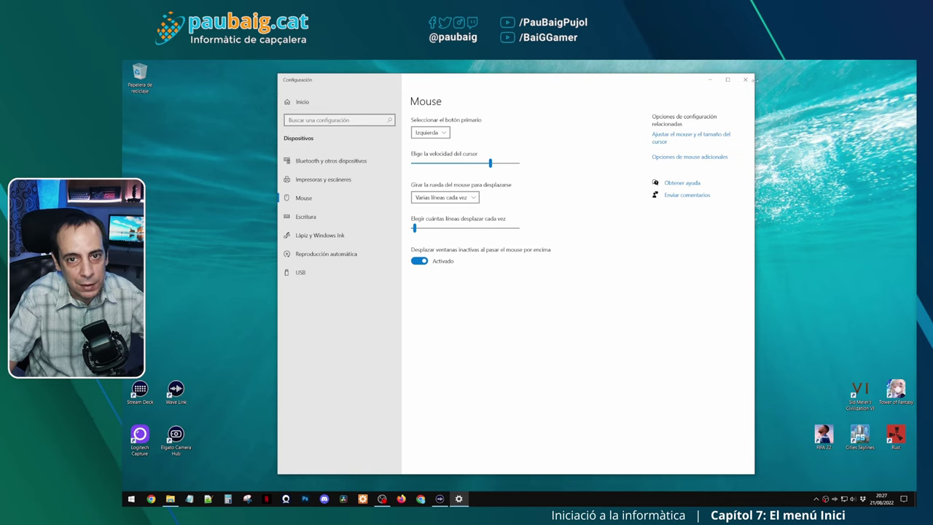
{"action": "left_click", "coordinate": [747, 81]}
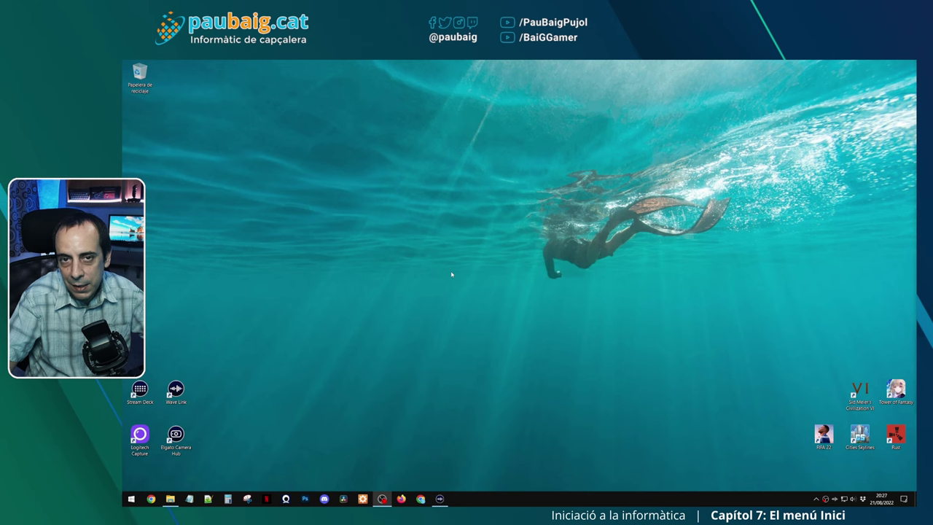
Step: Show the Start menu several times, closing it each time without choosing anything
{"action": "left_click", "coordinate": [135, 501]}
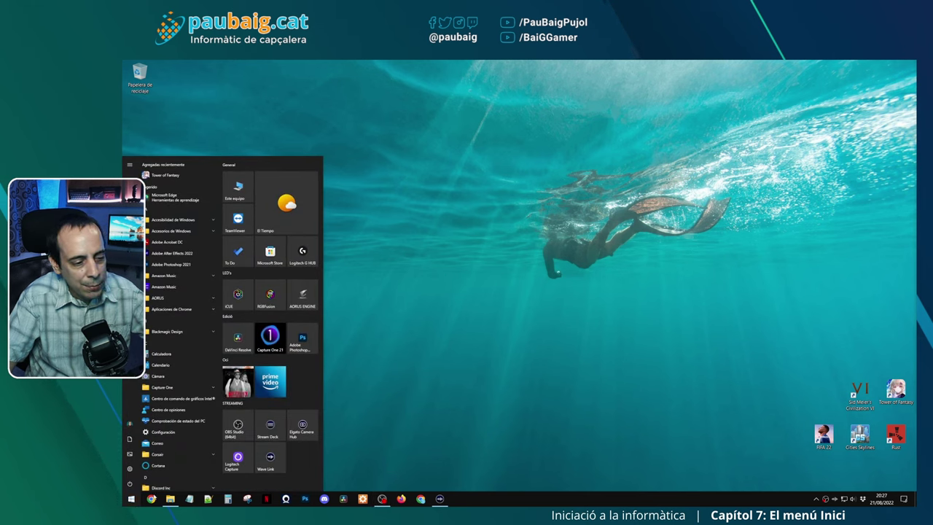
{"action": "left_click", "coordinate": [562, 323]}
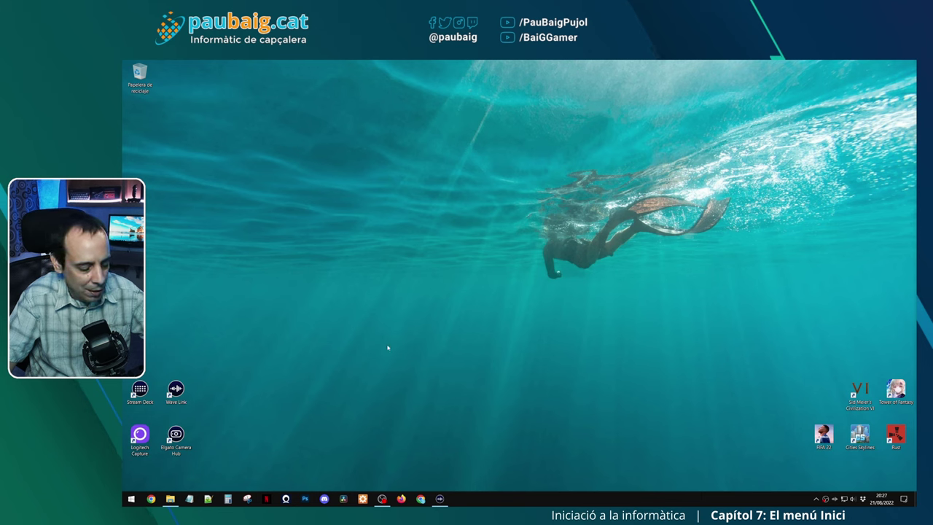
{"action": "left_click", "coordinate": [131, 499]}
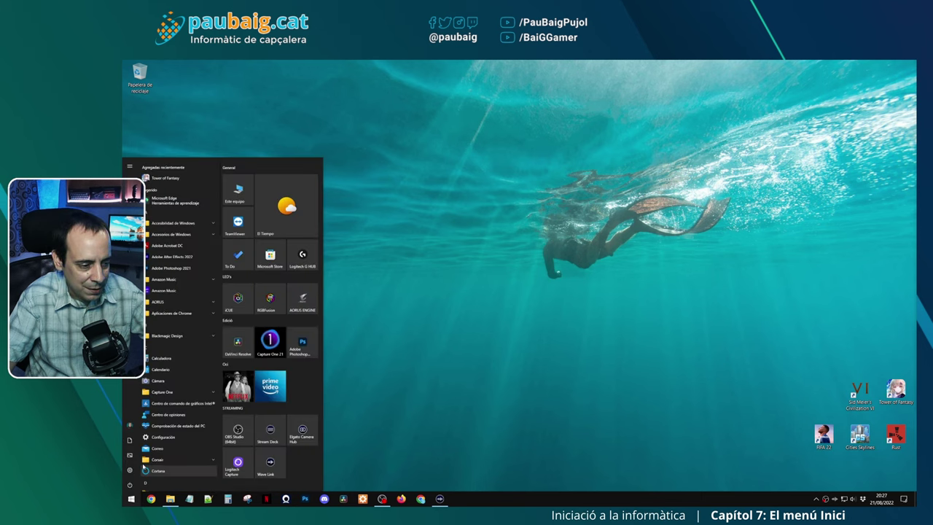
{"action": "left_click", "coordinate": [494, 329]}
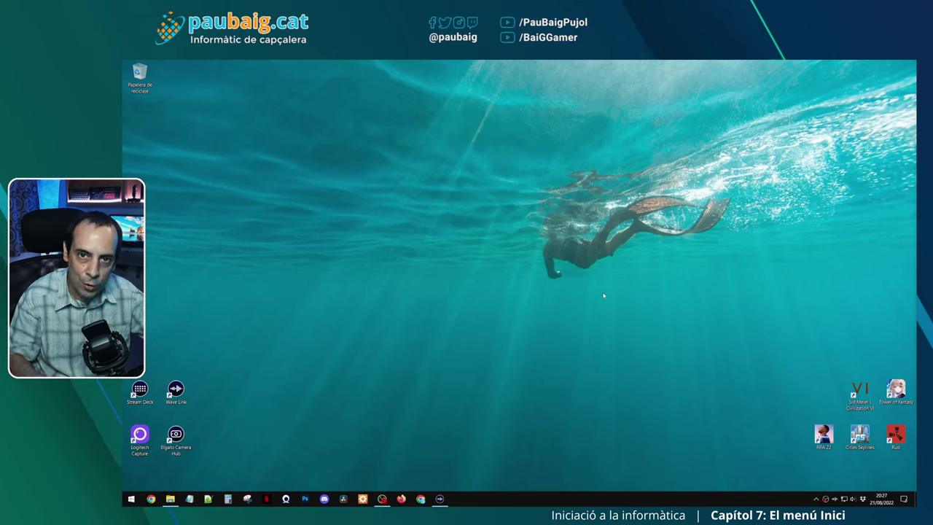
{"action": "key", "text": "super"}
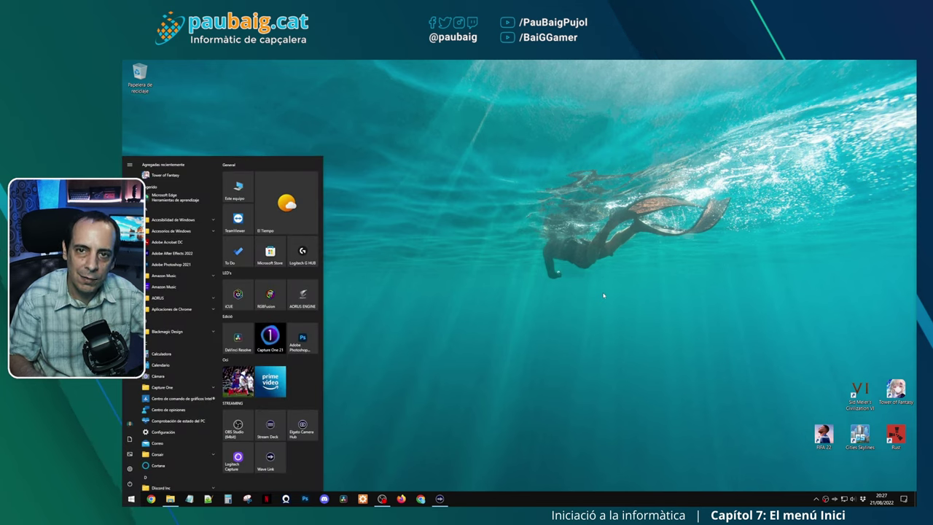
{"action": "key", "text": "super"}
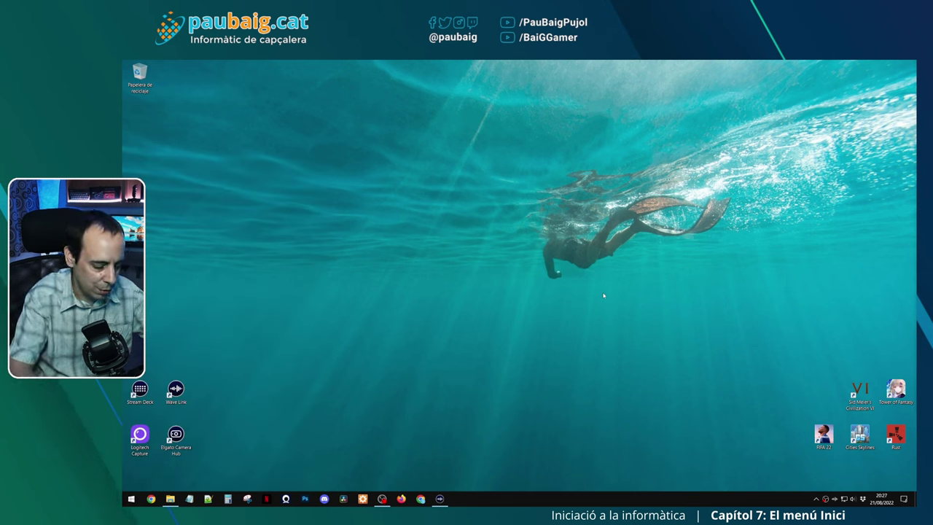
Step: Search for "pane" from the Start menu and open Panel de control
{"action": "key", "text": "super"}
{"action": "type", "text": "pane"}
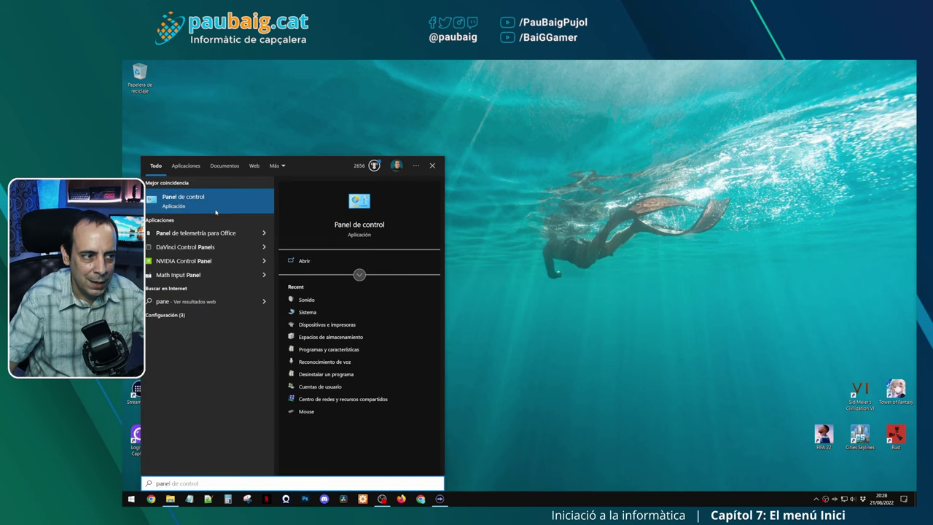
{"action": "left_click", "coordinate": [174, 200]}
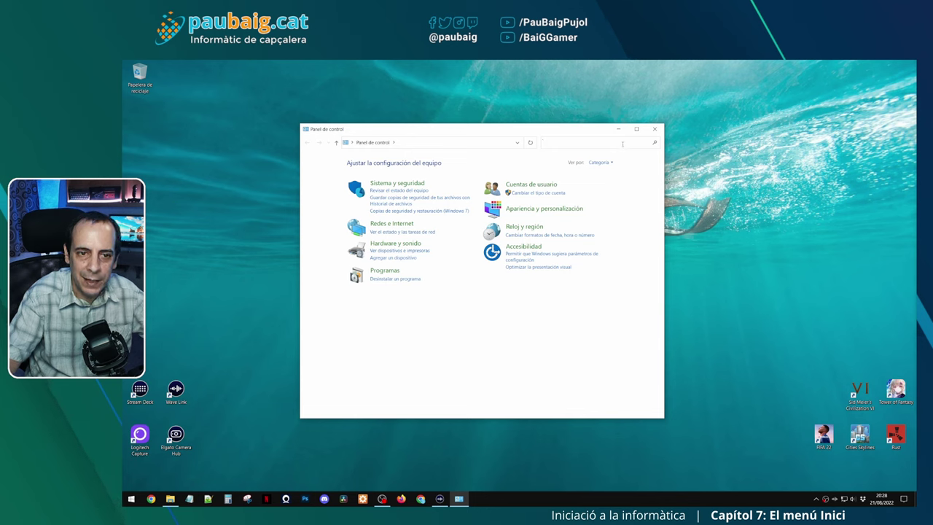
Step: Search the Control Panel for "rat", open the mouse configuration, and arrange its dialog and the Control Panel window side by side
{"action": "type", "text": "rat"}
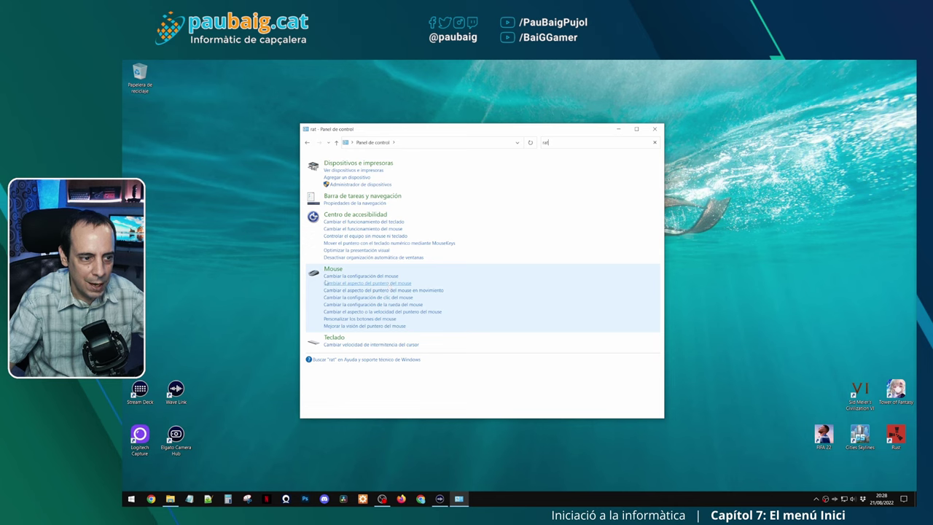
{"action": "left_click", "coordinate": [368, 278]}
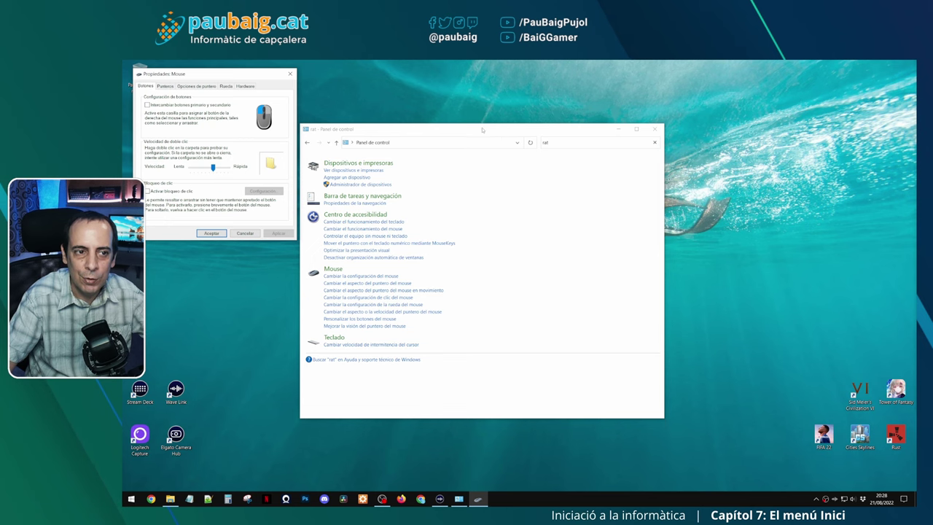
{"action": "left_click_drag", "start_coordinate": [482, 129], "coordinate": [659, 127]}
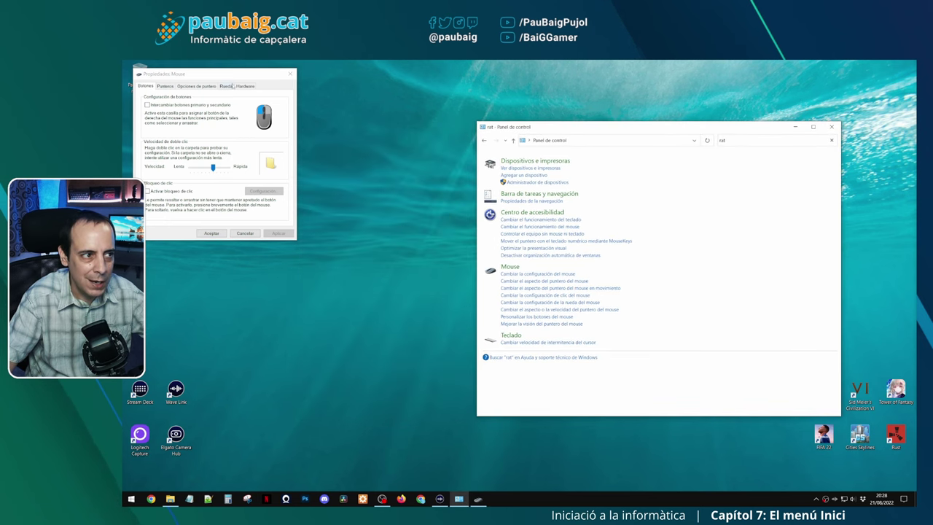
{"action": "left_click_drag", "start_coordinate": [191, 74], "coordinate": [314, 132]}
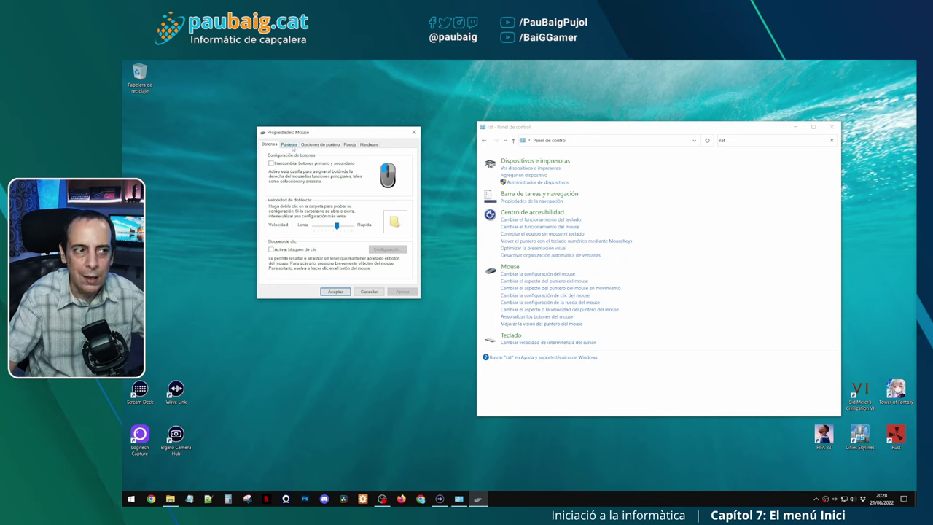
Step: Look through the mouse's Punteros and Opciones de puntero settings, and return to its button settings
{"action": "left_click", "coordinate": [290, 145]}
{"action": "left_click", "coordinate": [318, 146]}
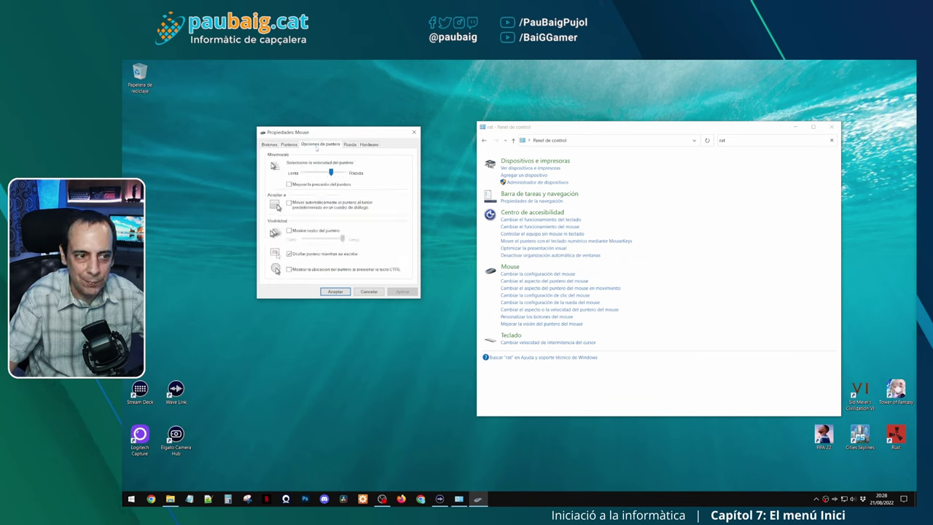
{"action": "left_click", "coordinate": [269, 145]}
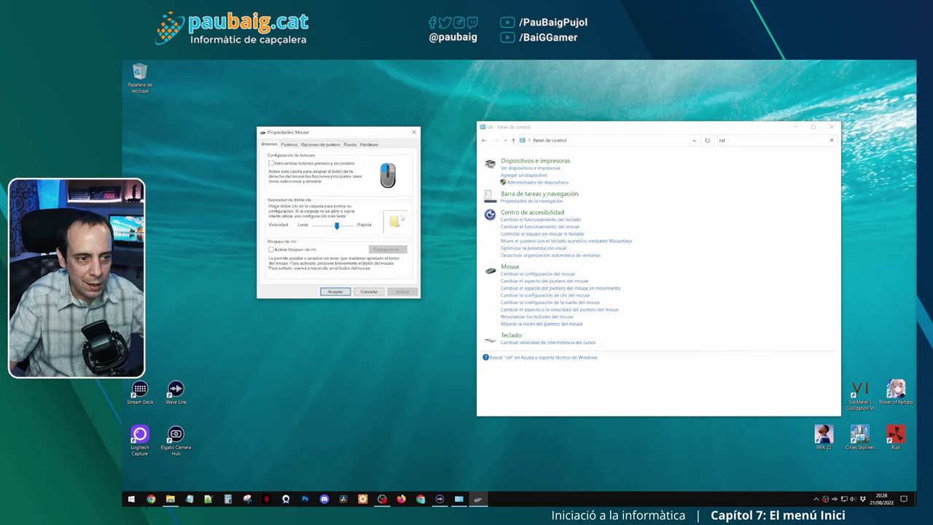
Step: Test double-clicking on the sample folder, set the double-click speed to the slowest, and test it again
{"action": "double_click", "coordinate": [394, 222]}
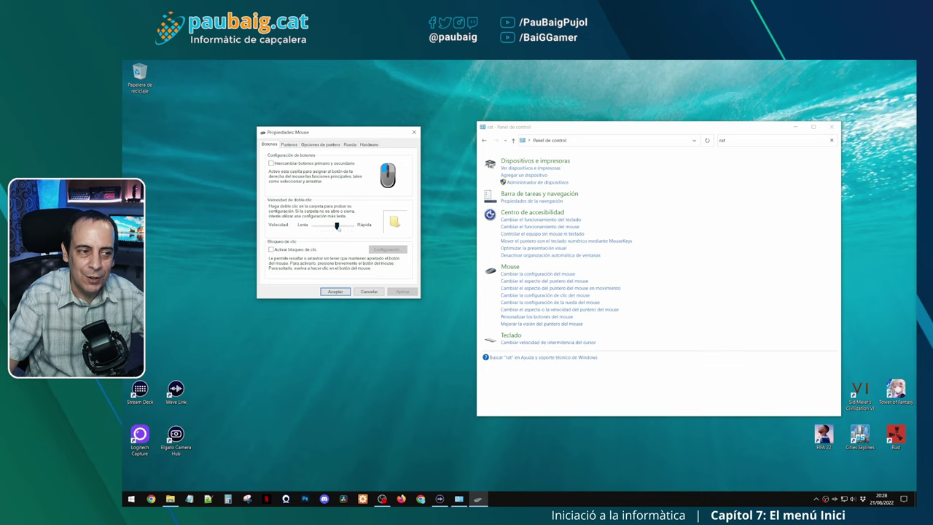
{"action": "left_click_drag", "start_coordinate": [338, 227], "coordinate": [303, 231]}
{"action": "double_click", "coordinate": [394, 222]}
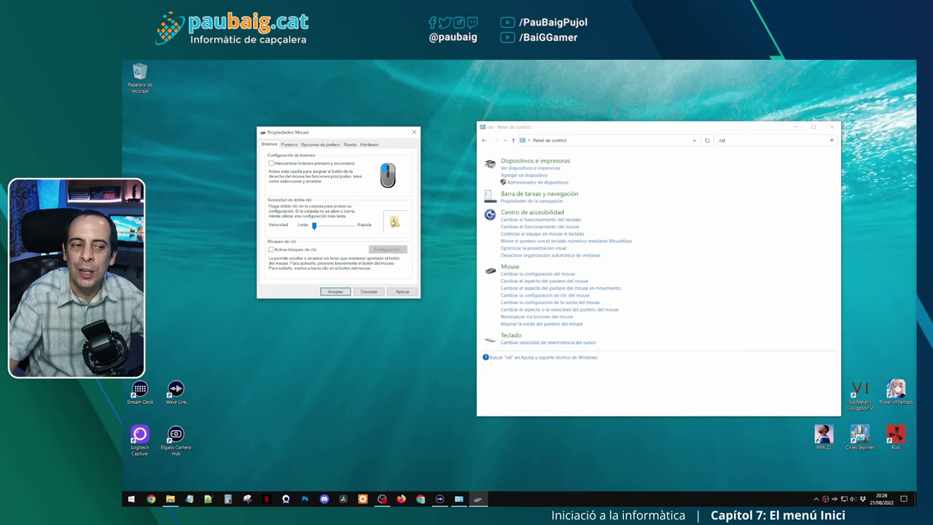
Step: Test double-clicking on the sample folder, set the double-click speed to slightly above the middle, and test it again
{"action": "double_click", "coordinate": [394, 222]}
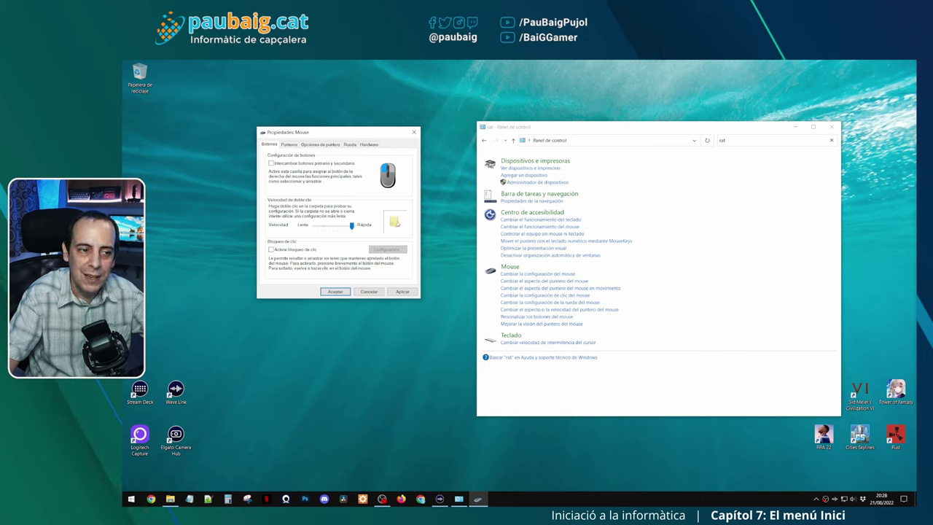
{"action": "left_click", "coordinate": [334, 227]}
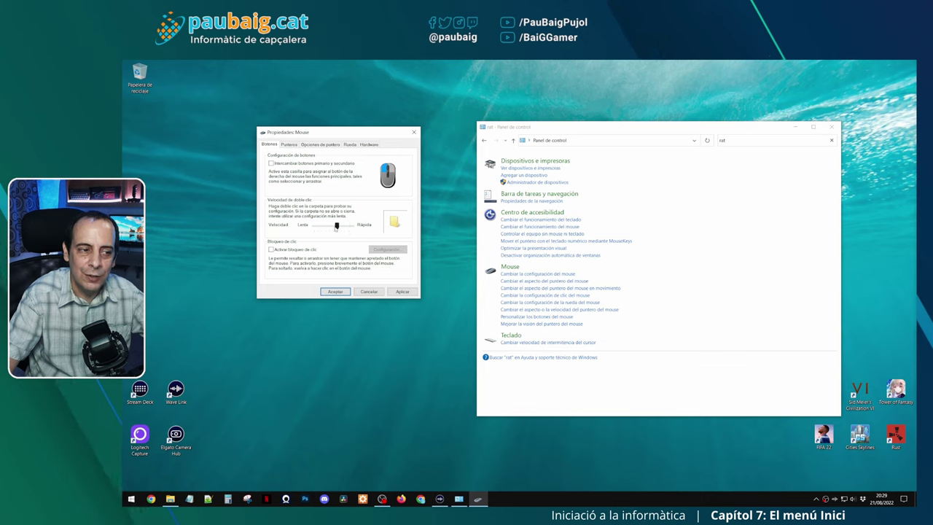
{"action": "left_click_drag", "start_coordinate": [336, 226], "coordinate": [337, 226]}
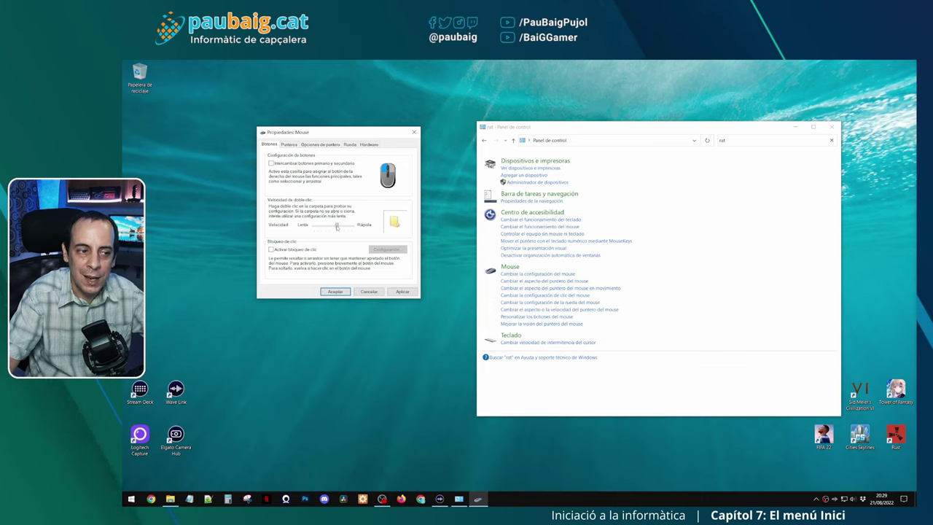
{"action": "double_click", "coordinate": [393, 222]}
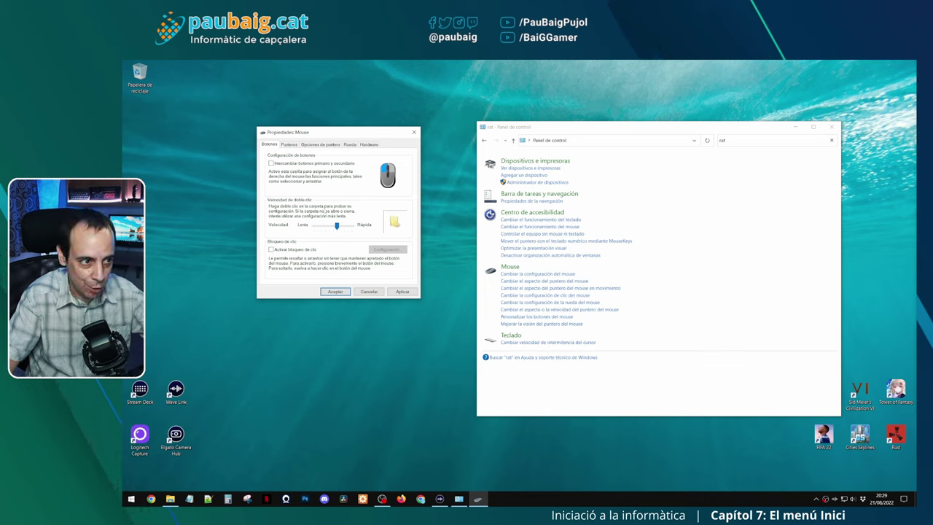
Step: Inspect the Selección de vínculo and Selección normal cursors in the Punteros settings, applying the pending mouse changes
{"action": "left_click", "coordinate": [289, 144]}
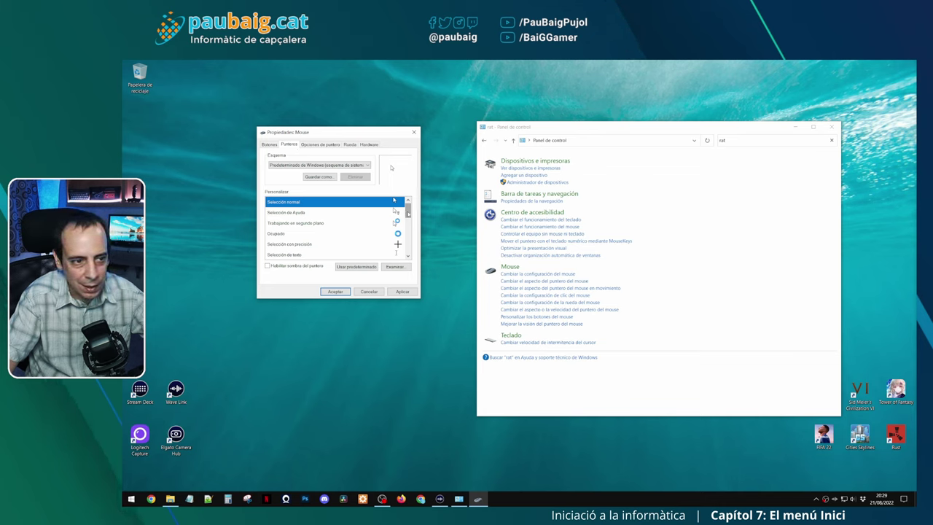
{"action": "left_click", "coordinate": [405, 225]}
{"action": "scroll", "coordinate": [399, 233], "scroll_direction": "down", "scroll_amount": 3}
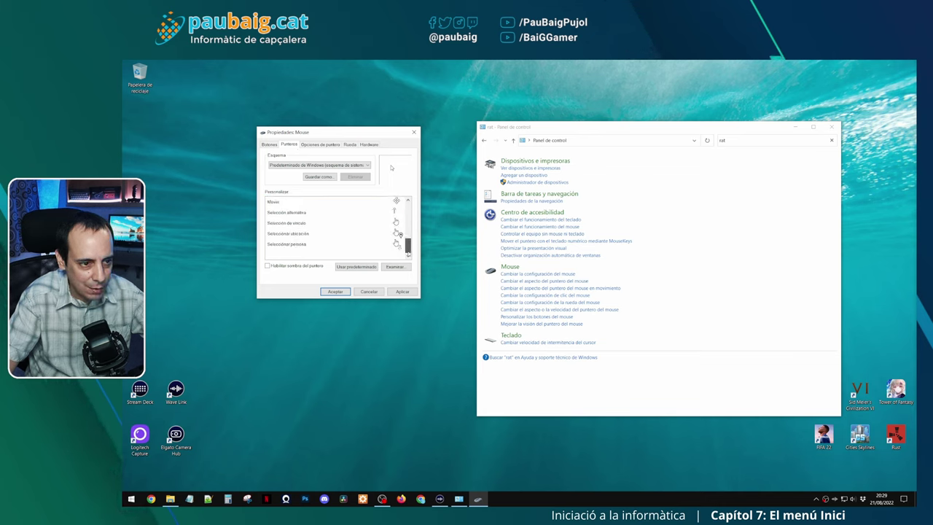
{"action": "left_click", "coordinate": [393, 223]}
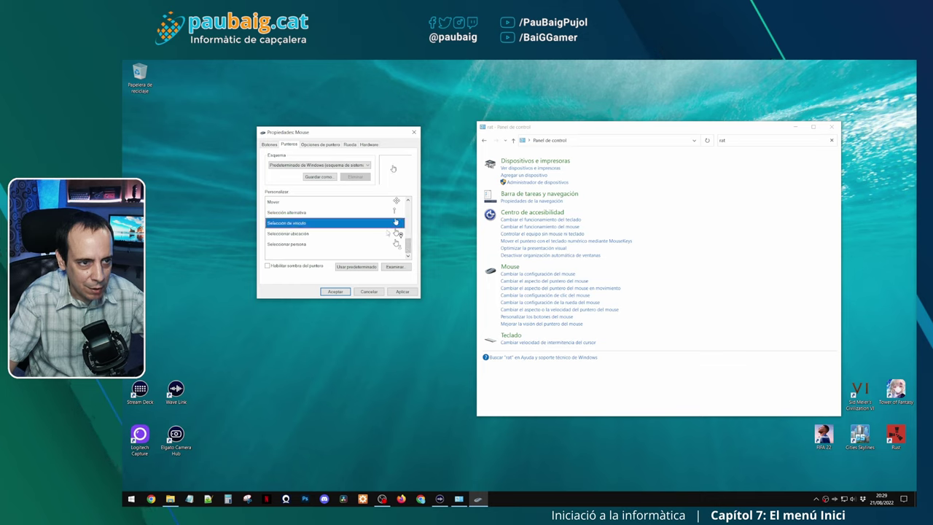
{"action": "left_click", "coordinate": [402, 292]}
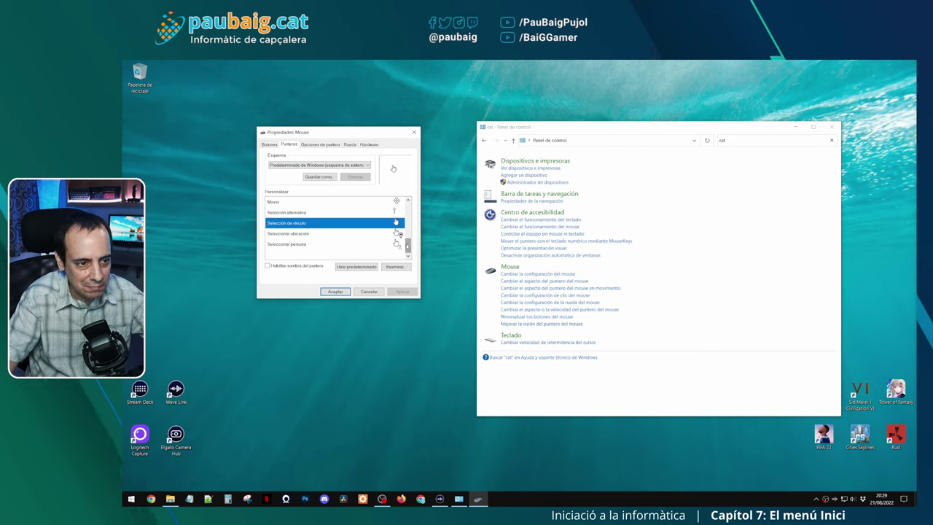
{"action": "scroll", "coordinate": [396, 222], "scroll_direction": "up", "scroll_amount": 5}
{"action": "left_click", "coordinate": [394, 202]}
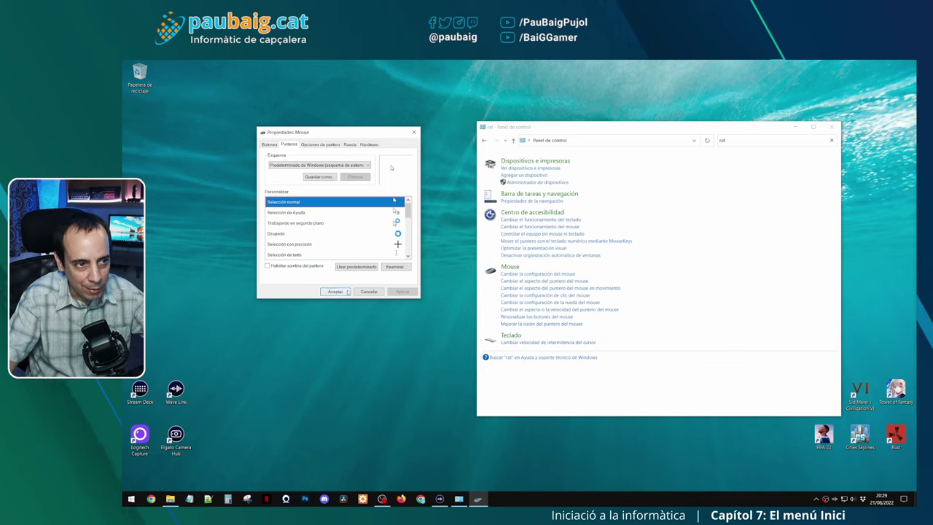
Step: Try different pointer speeds, apply one about two-thirds of the way towards Rápida, and close the mouse properties
{"action": "left_click", "coordinate": [327, 145]}
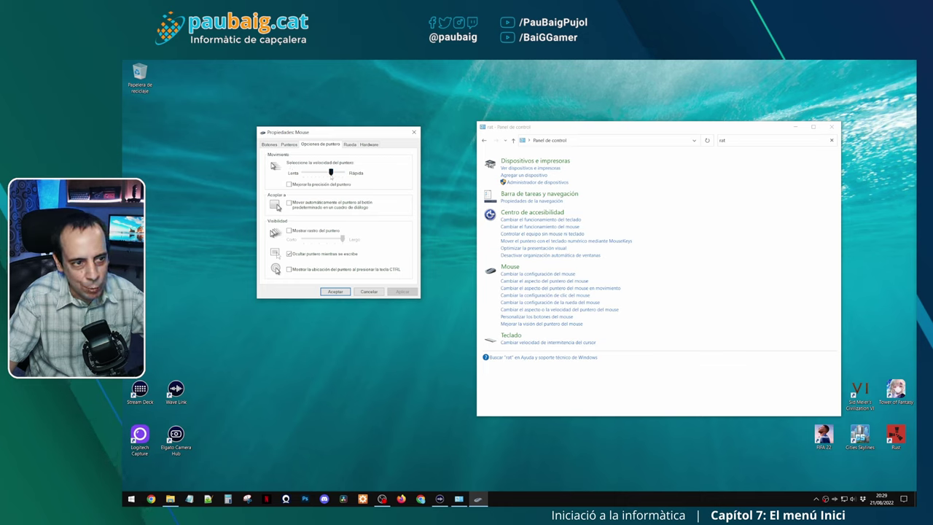
{"action": "left_click_drag", "start_coordinate": [331, 172], "coordinate": [343, 173]}
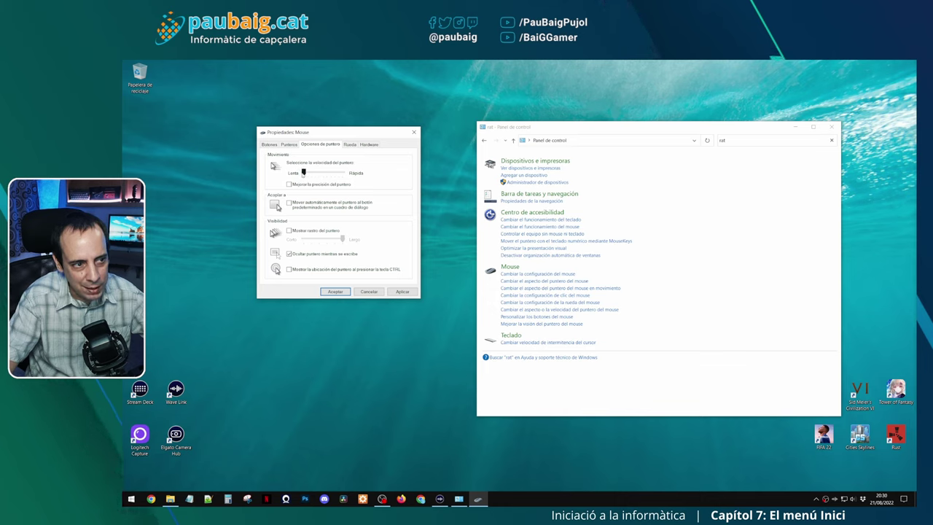
{"action": "left_click_drag", "start_coordinate": [303, 172], "coordinate": [327, 173]}
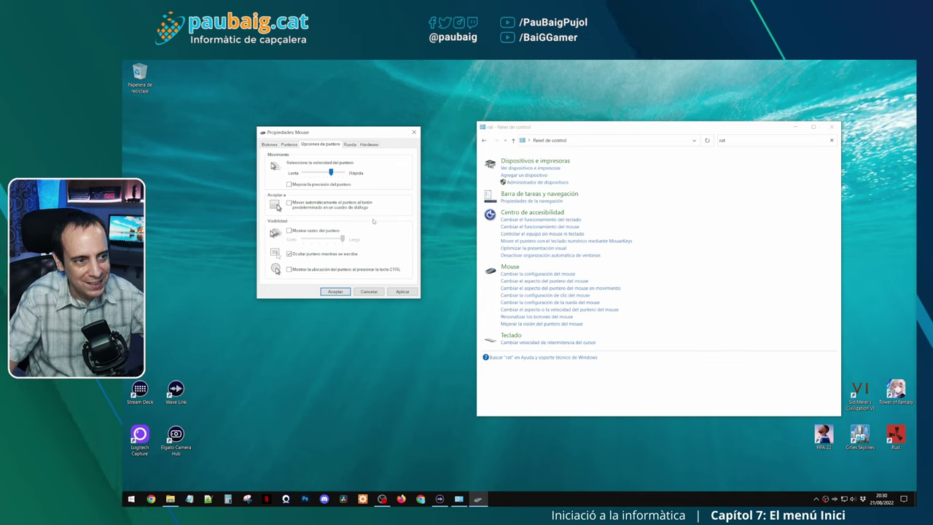
{"action": "left_click", "coordinate": [404, 292]}
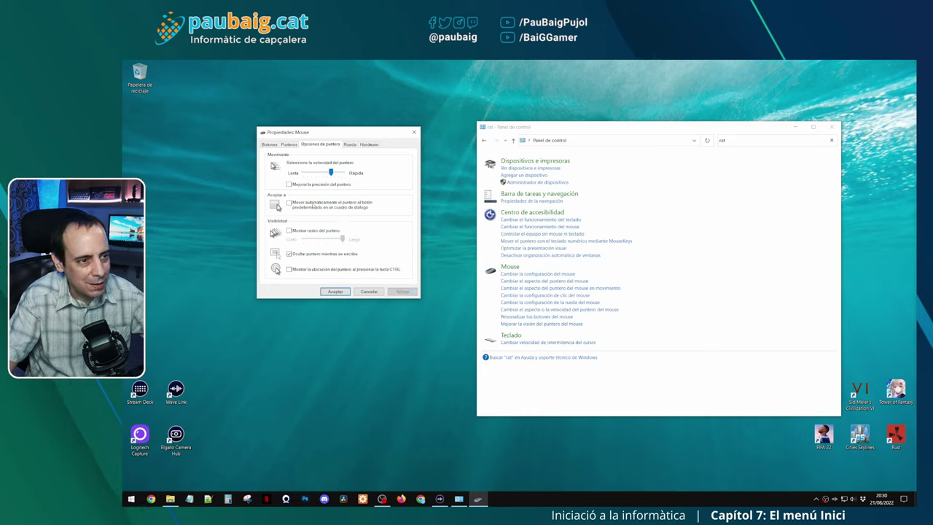
{"action": "left_click", "coordinate": [289, 144]}
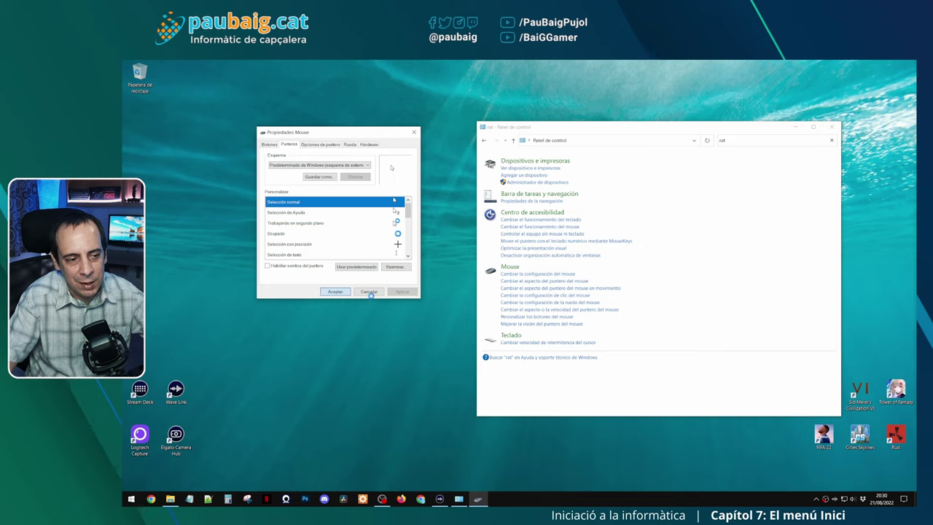
{"action": "key", "text": "Return"}
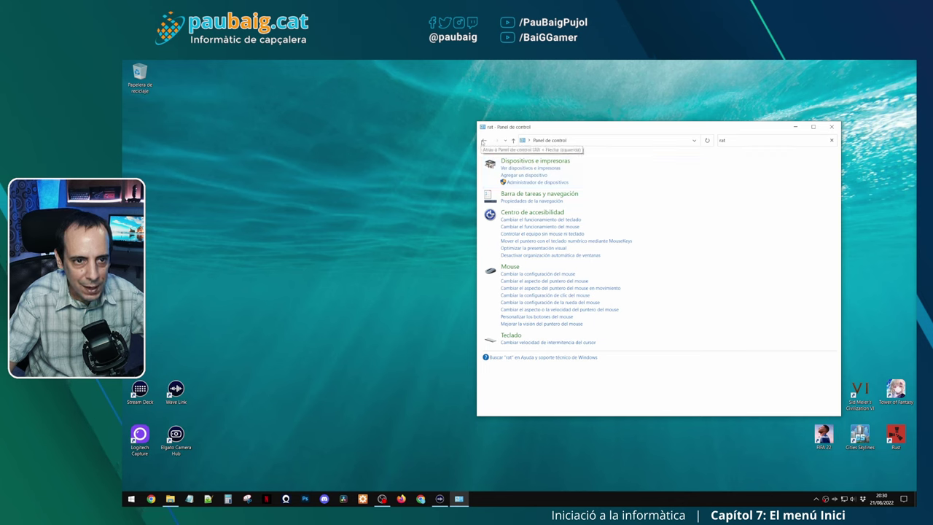
Step: Return from the search to the Control Panel home and navigate back and forth between it and Sistema y seguridad
{"action": "left_click", "coordinate": [484, 141]}
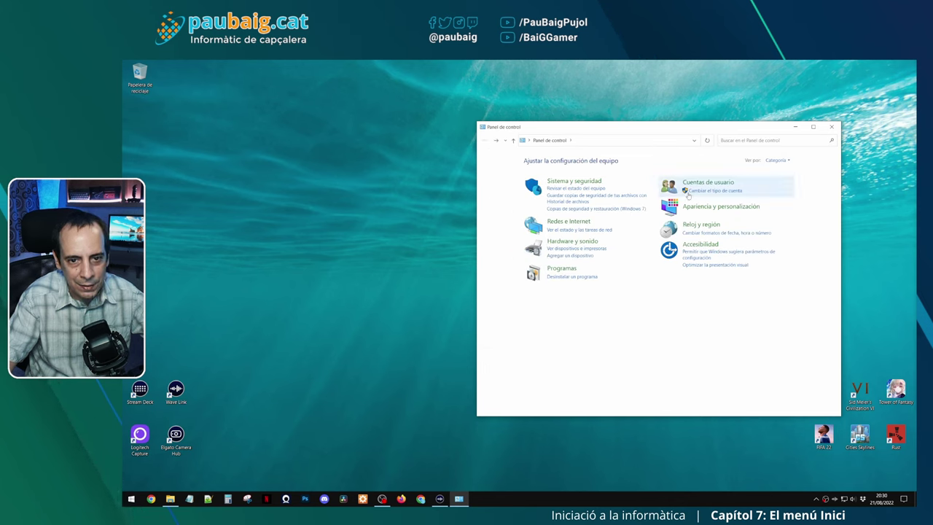
{"action": "left_click", "coordinate": [574, 181]}
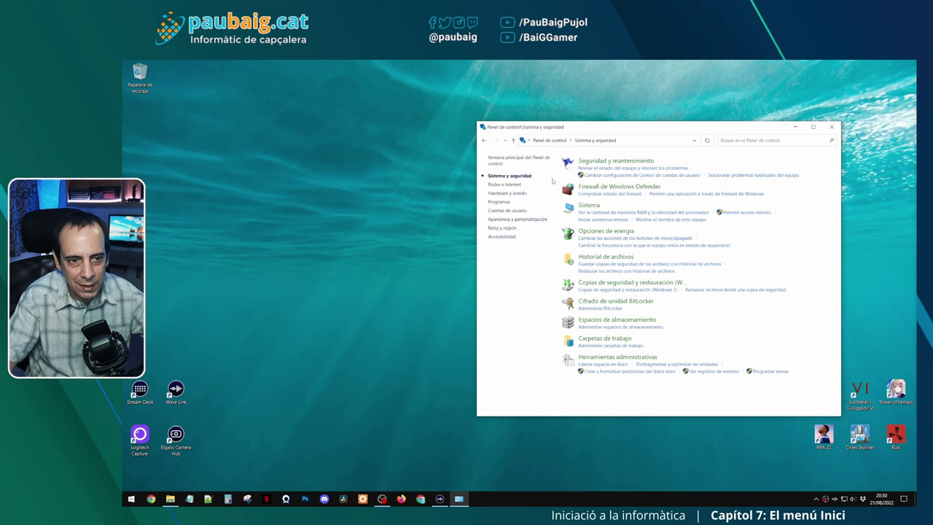
{"action": "left_click", "coordinate": [484, 141]}
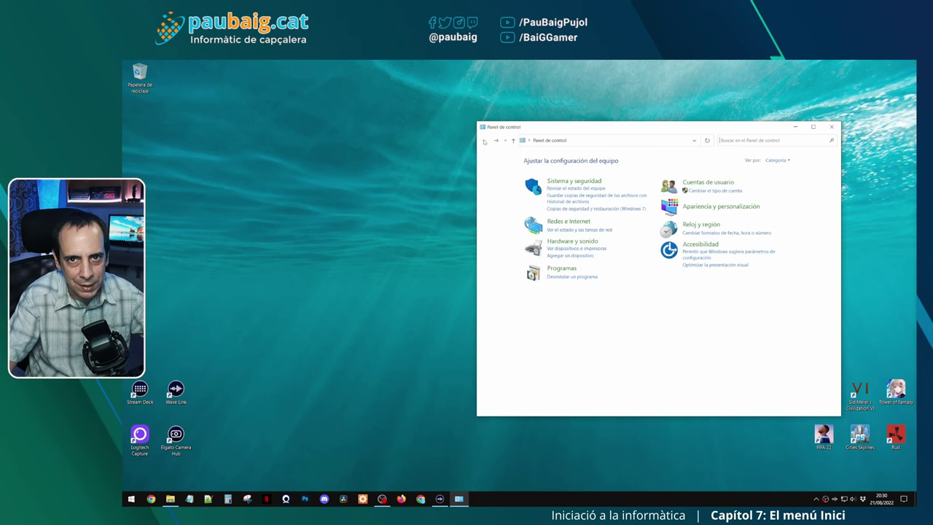
{"action": "key", "text": "alt+Right"}
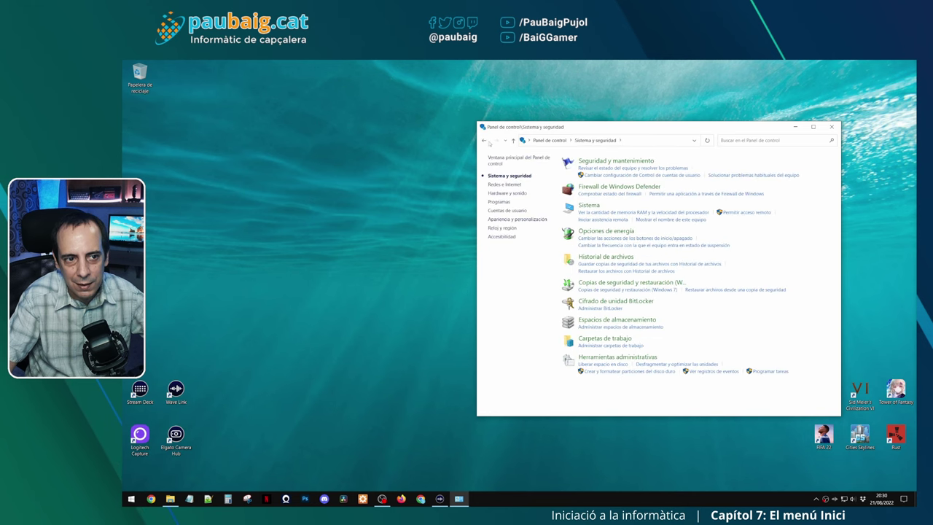
{"action": "left_click", "coordinate": [484, 141]}
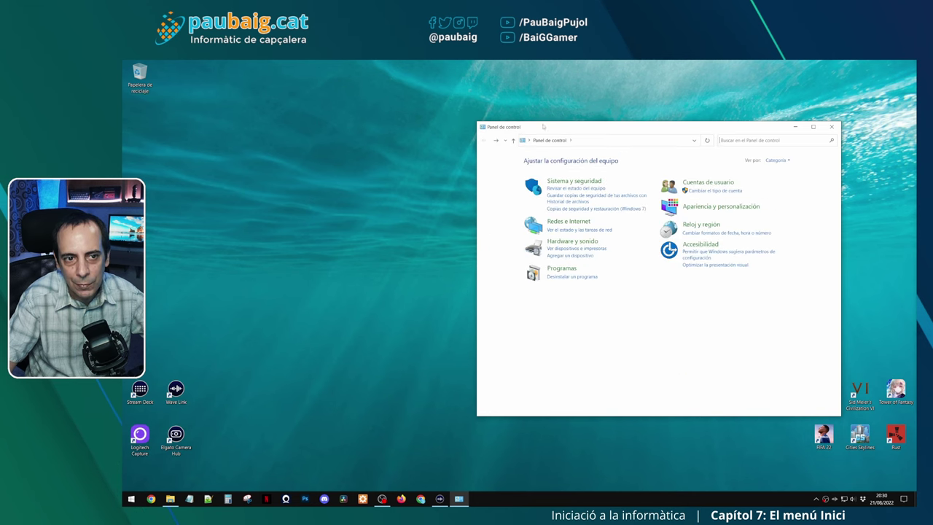
Step: Move the Control Panel window towards the middle of the desktop, repeat the forward and back navigation, and close it
{"action": "left_click_drag", "start_coordinate": [546, 126], "coordinate": [453, 131]}
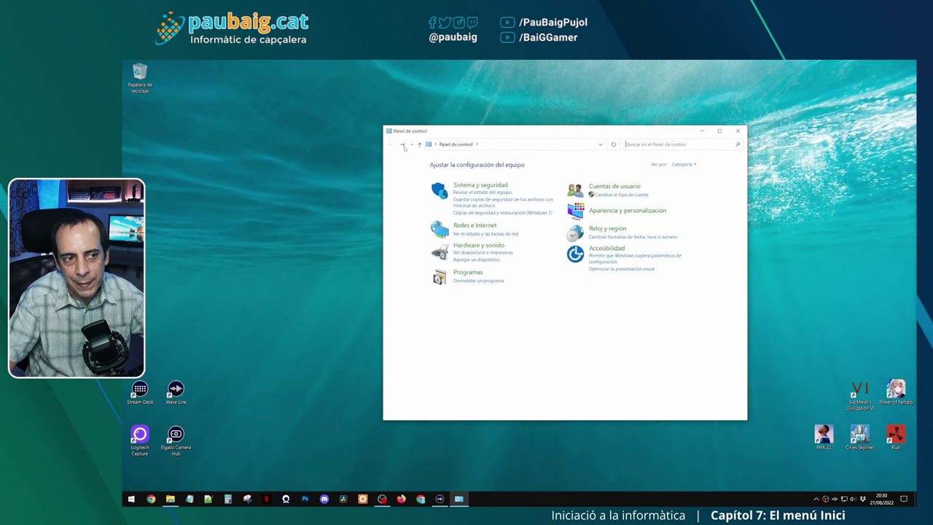
{"action": "left_click", "coordinate": [402, 144]}
{"action": "left_click", "coordinate": [391, 144]}
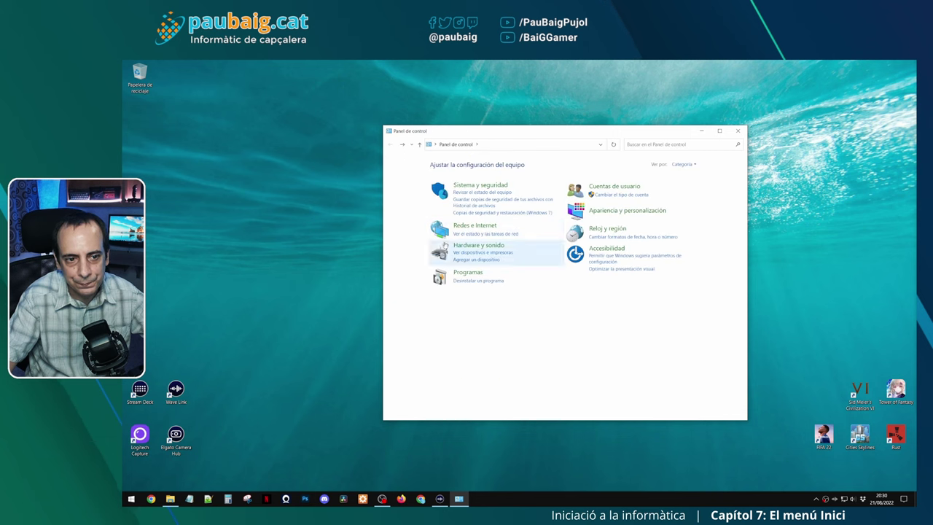
{"action": "left_click", "coordinate": [738, 132]}
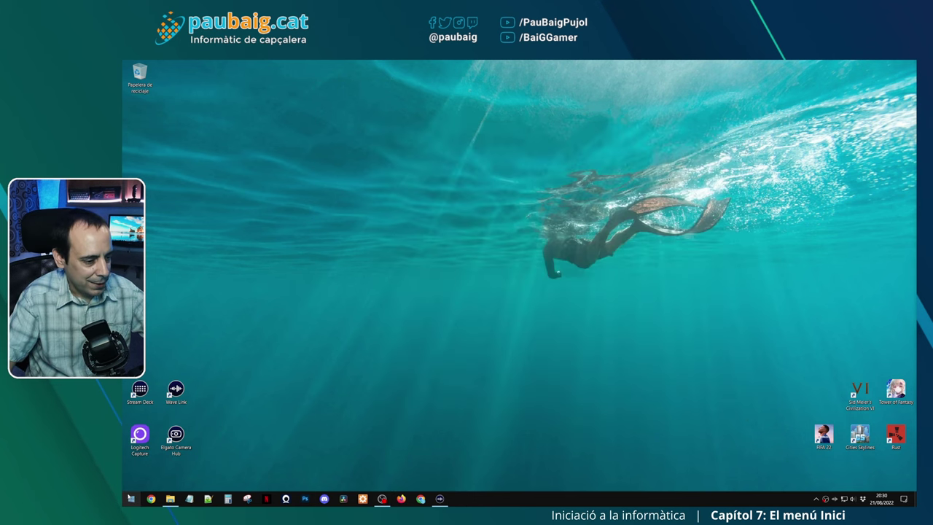
Step: Open the Start menu, show the Inicio/Apagado options, and dismiss them without choosing one
{"action": "left_click", "coordinate": [131, 499]}
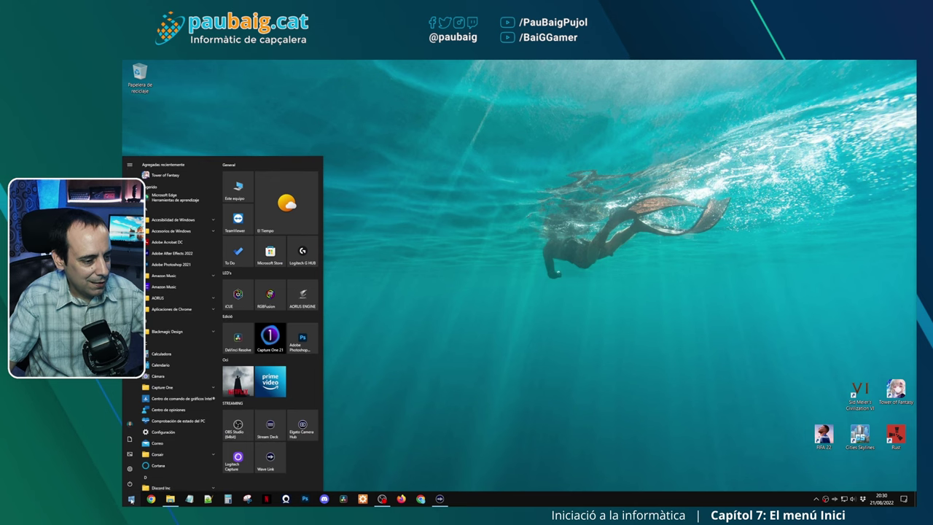
{"action": "mouse_move", "coordinate": [128, 483]}
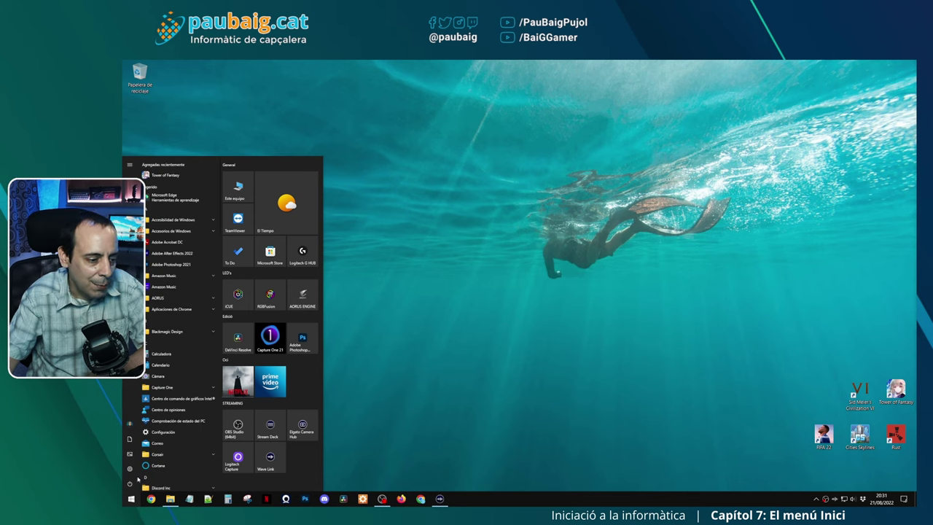
{"action": "left_click", "coordinate": [131, 484]}
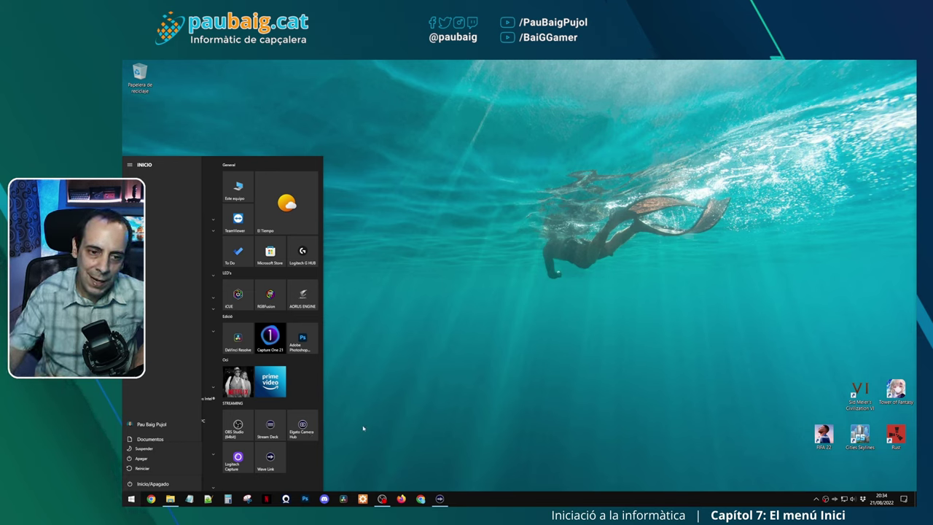
{"action": "key", "text": "Escape"}
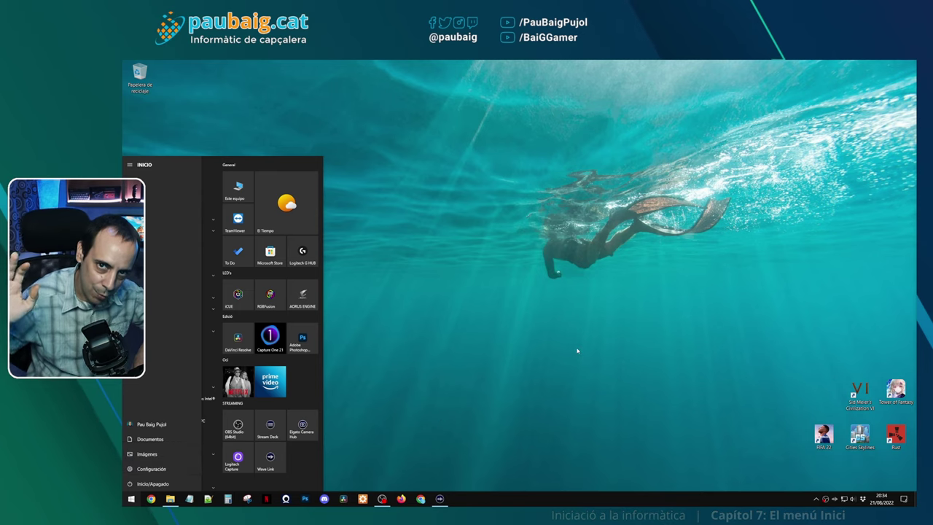